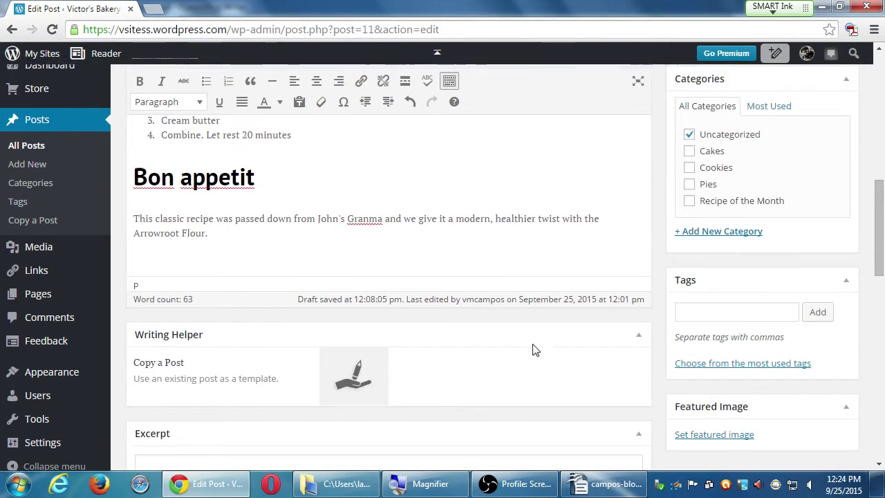
Step: Start a new line after the closing paragraph under the Bon appetit heading of the post
scroll(528, 348, up, 3)
scroll(500, 327, up, 8)
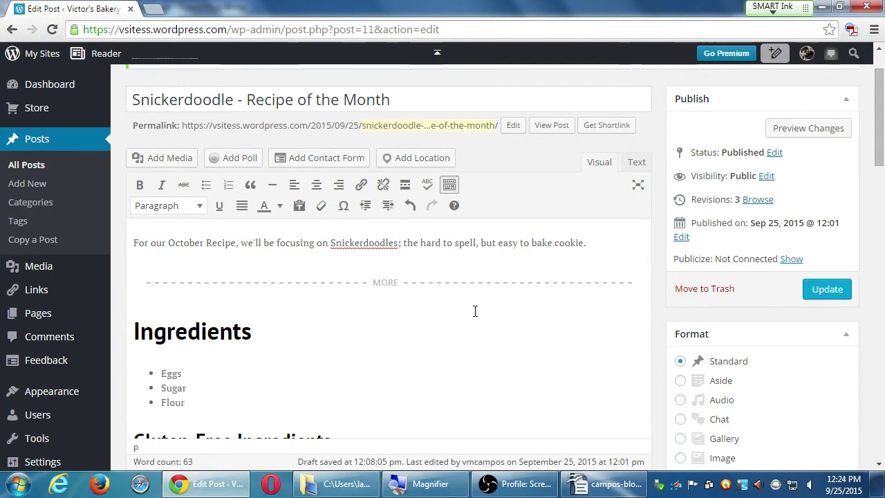
scroll(591, 394, down, 2)
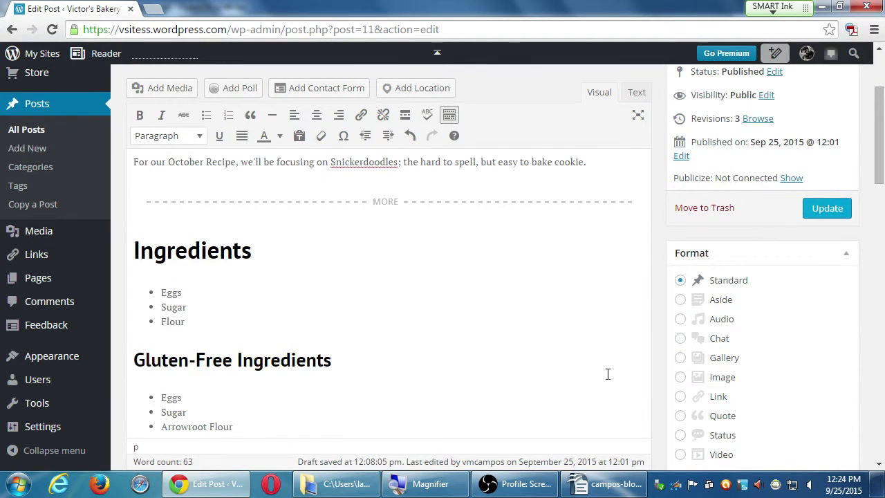
scroll(601, 372, down, 8)
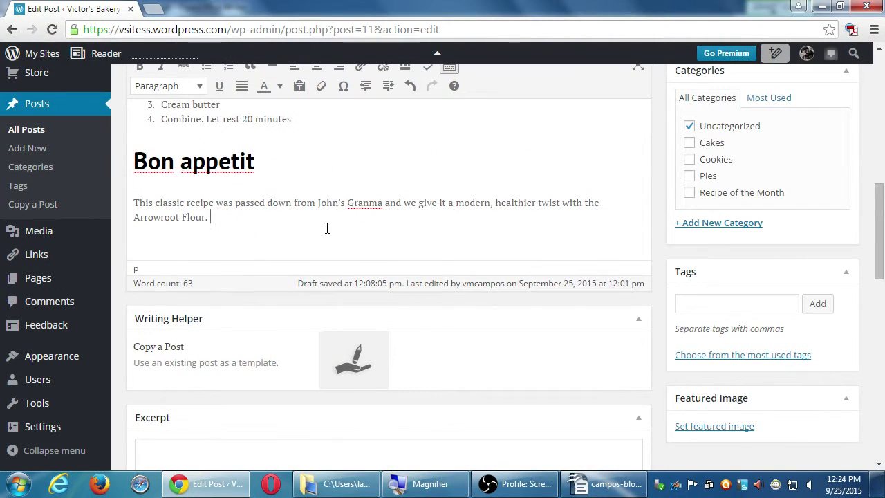
click(353, 224)
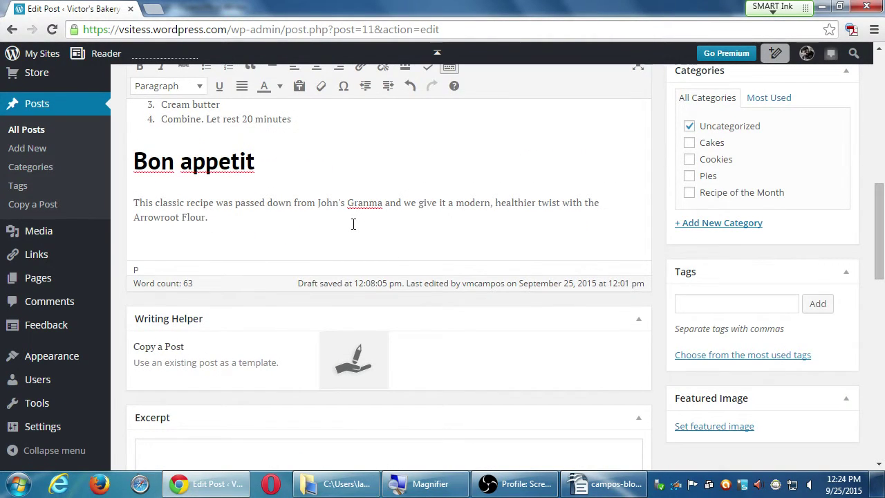
key(Home)
key(shift+Right)
click(344, 253)
key(Return)
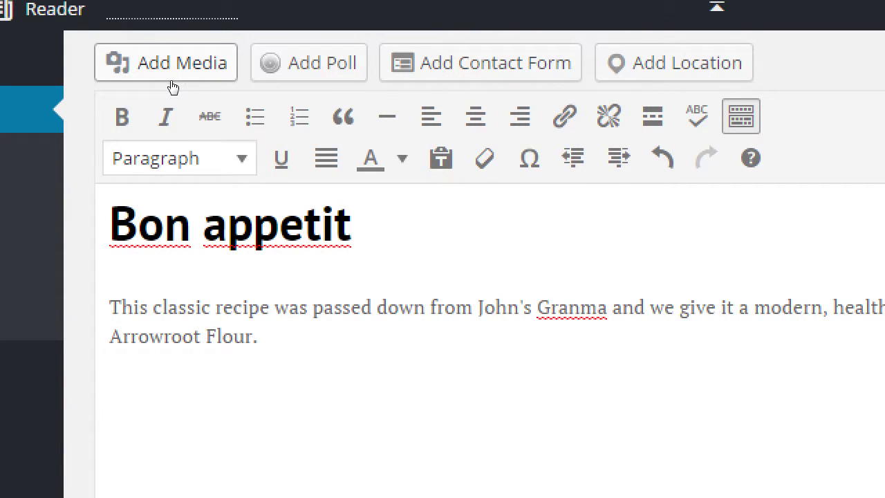
Step: Start uploading a new media file to the post and open the file chooser
click(172, 80)
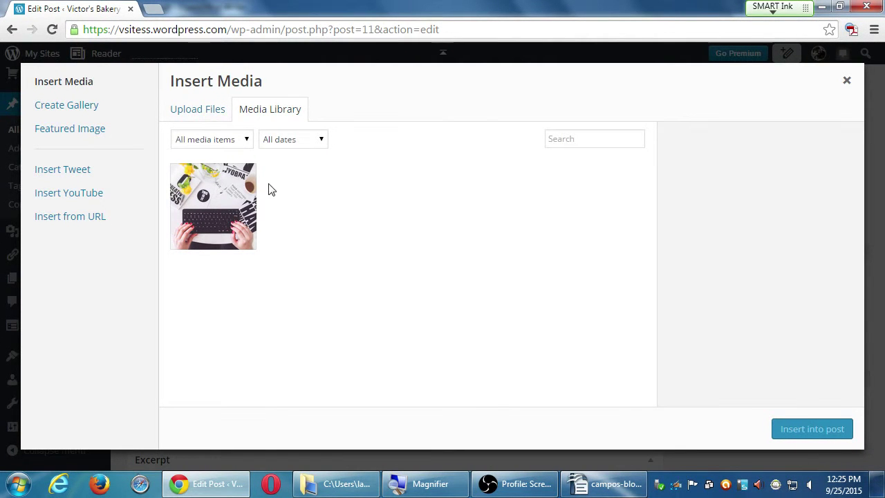
click(191, 113)
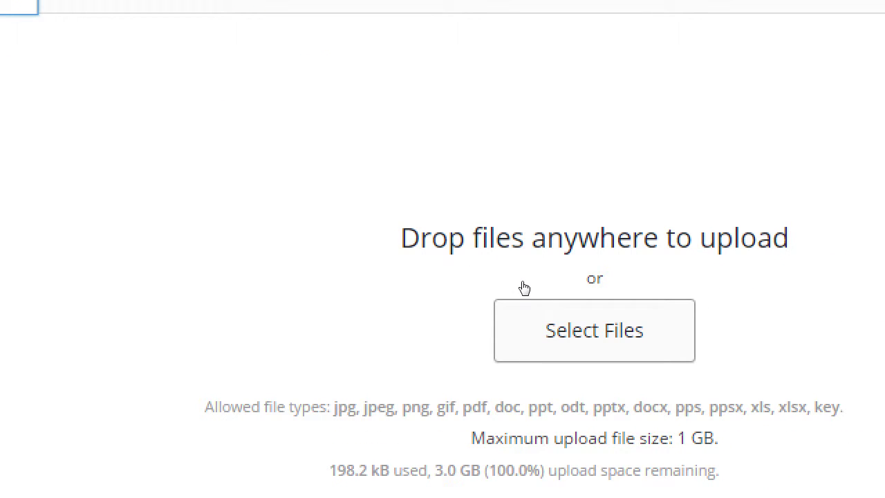
click(524, 287)
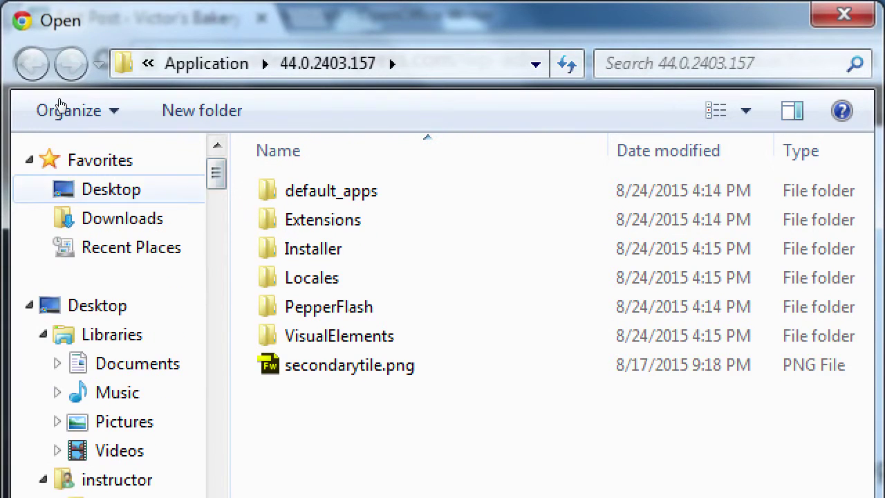
click(111, 190)
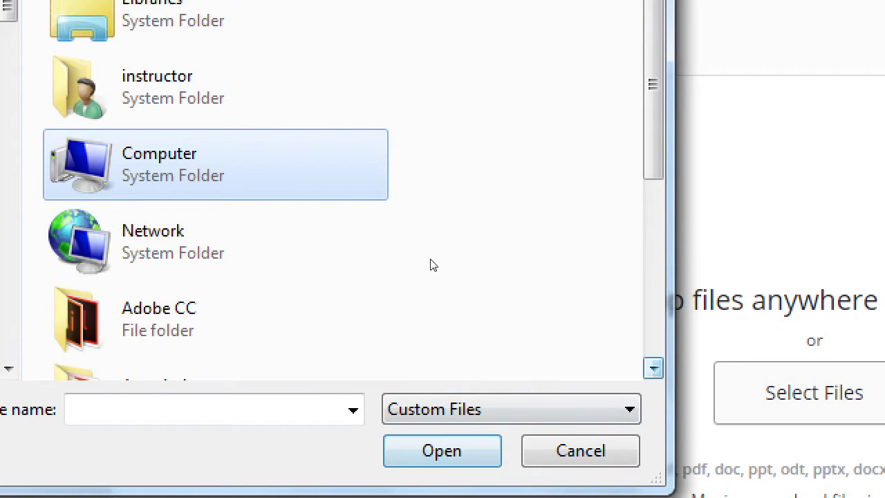
scroll(640, 431, down, 5)
scroll(429, 249, up, 1)
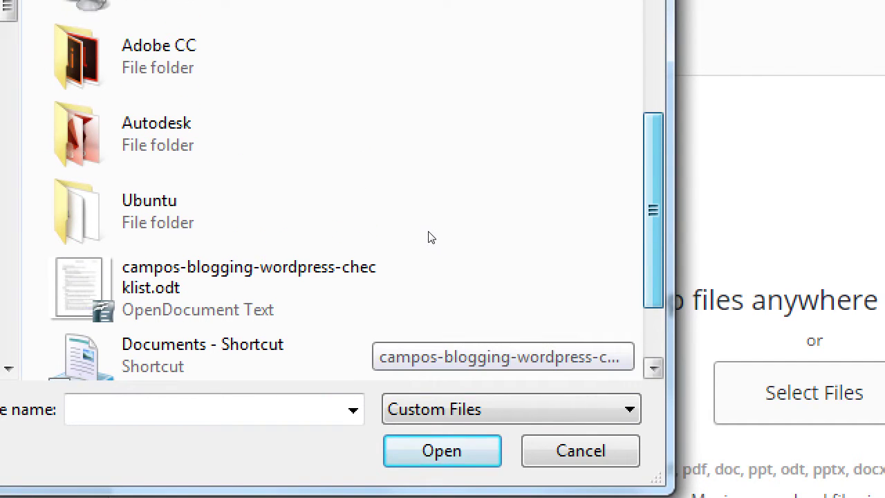
scroll(431, 270, down, 1)
click(104, 201)
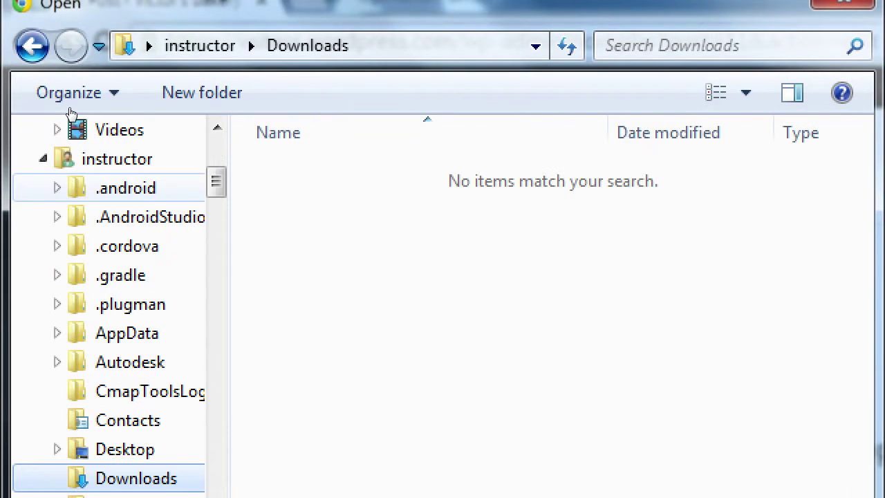
Step: Browse to the lab folder under Users on Local Disk (C:) in the file chooser
click(43, 159)
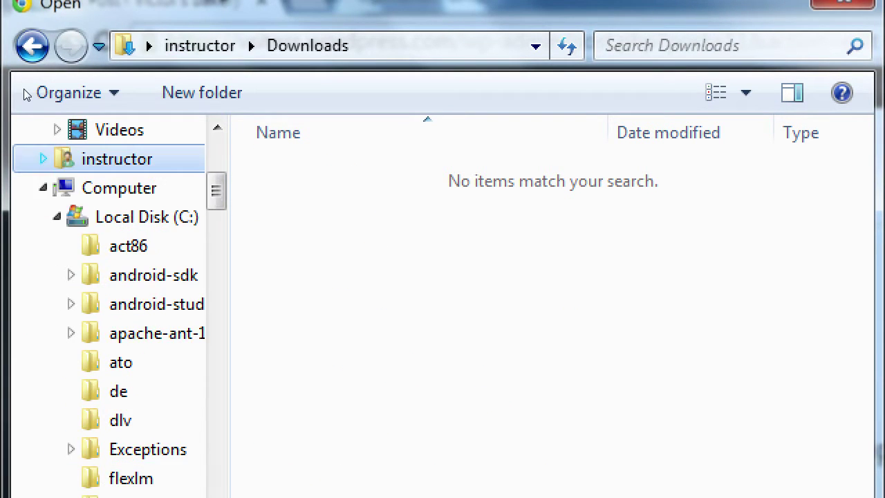
scroll(346, 374, down, 4)
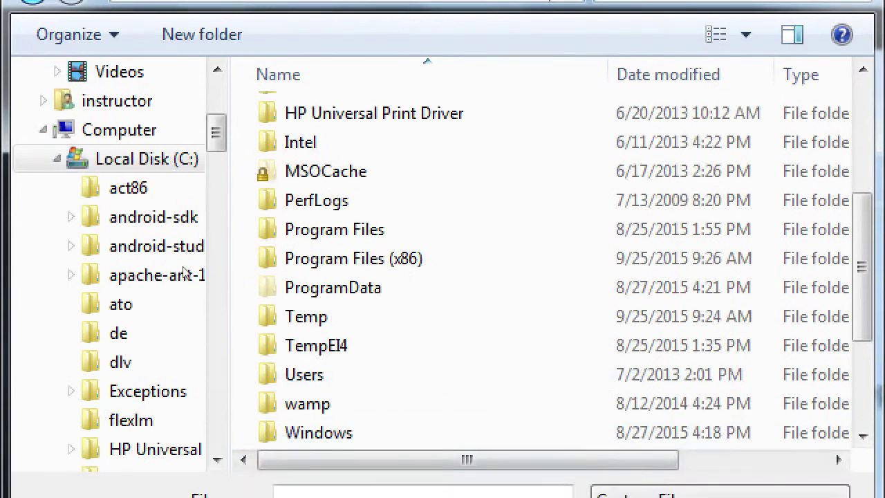
click(303, 247)
key(Return)
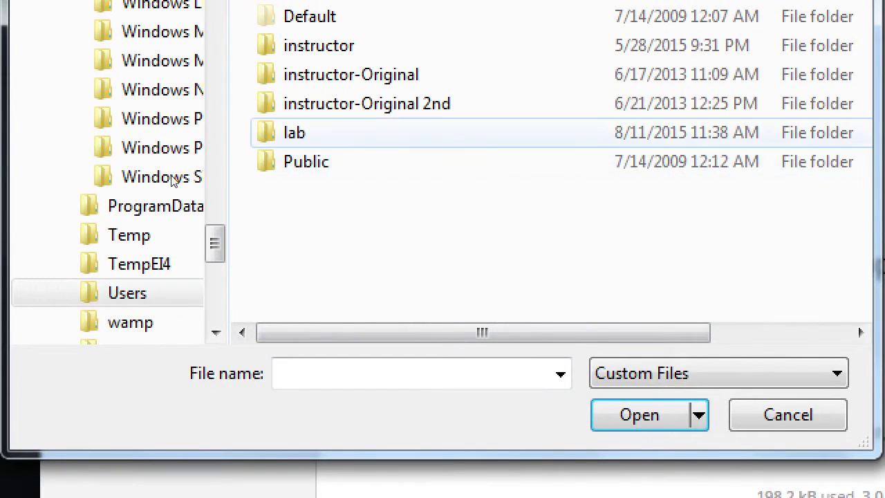
double_click(305, 130)
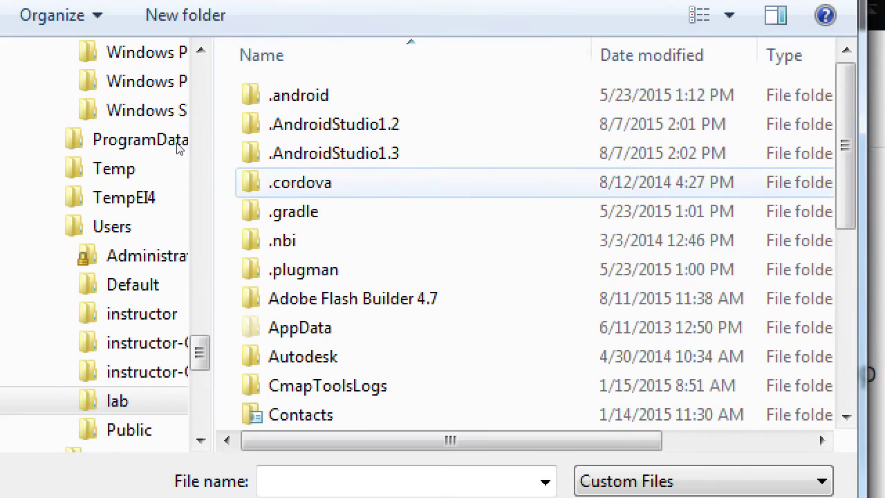
Step: Upload cookies-390592_1280.jpg from the lab user's Desktop folder to the media library
click(325, 369)
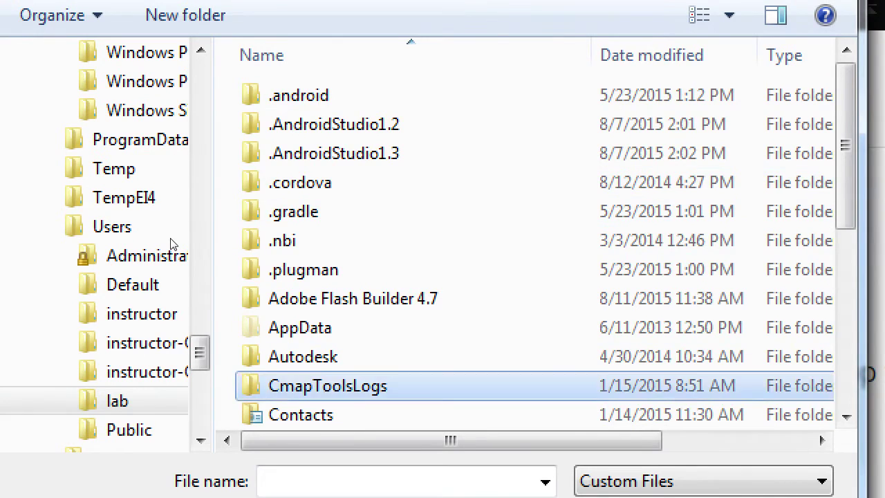
scroll(171, 228, down, 3)
key(Down)
key(Down)
key(Down)
key(Return)
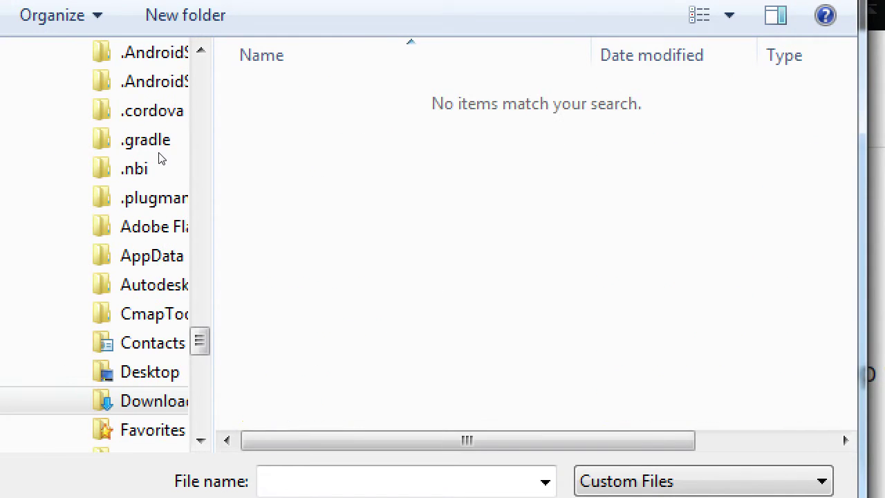
key(BackSpace)
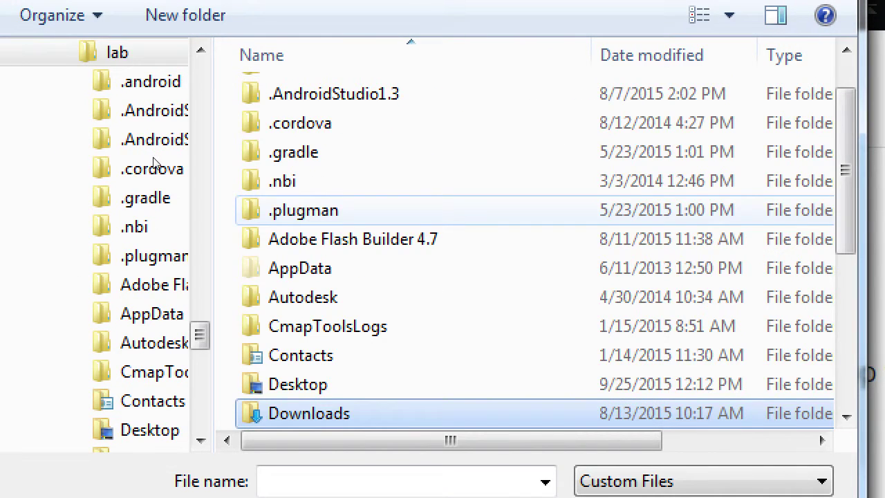
key(Up)
key(Return)
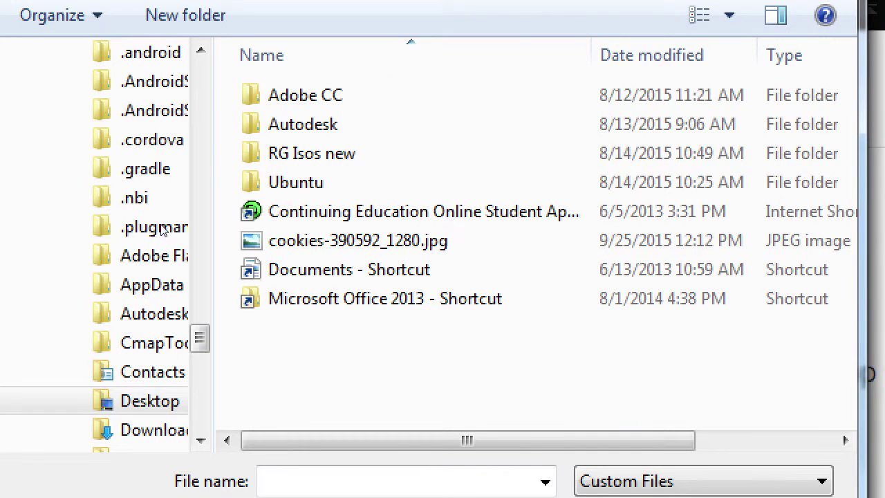
text(cookies-390592_1280.jpg)
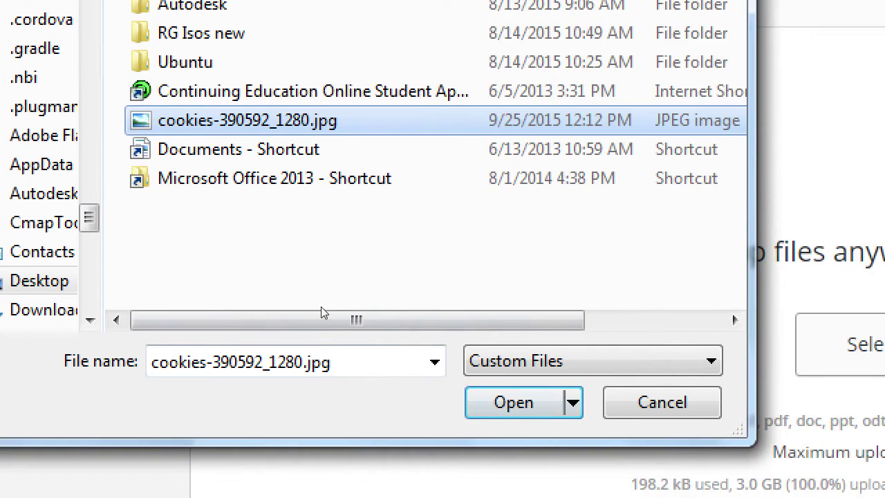
key(Return)
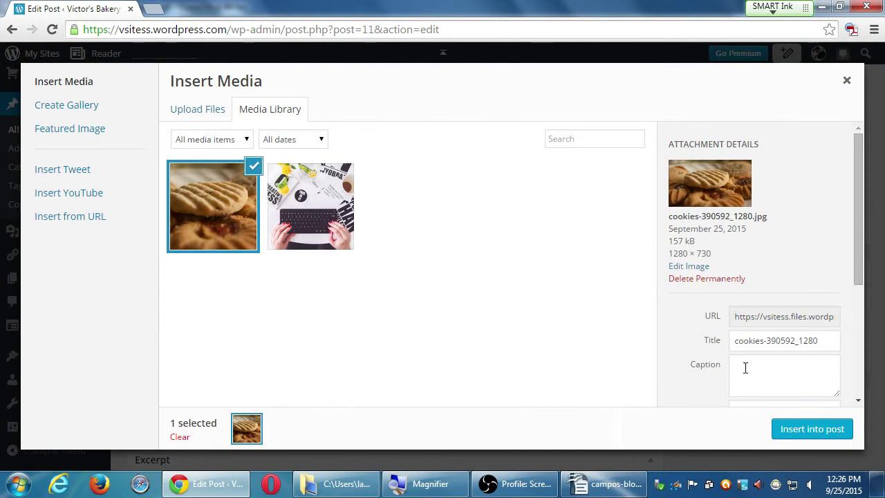
Step: Switch to the blogging checklist in OpenOffice Writer, review its advice on images and filenames, and return to the media library
click(621, 489)
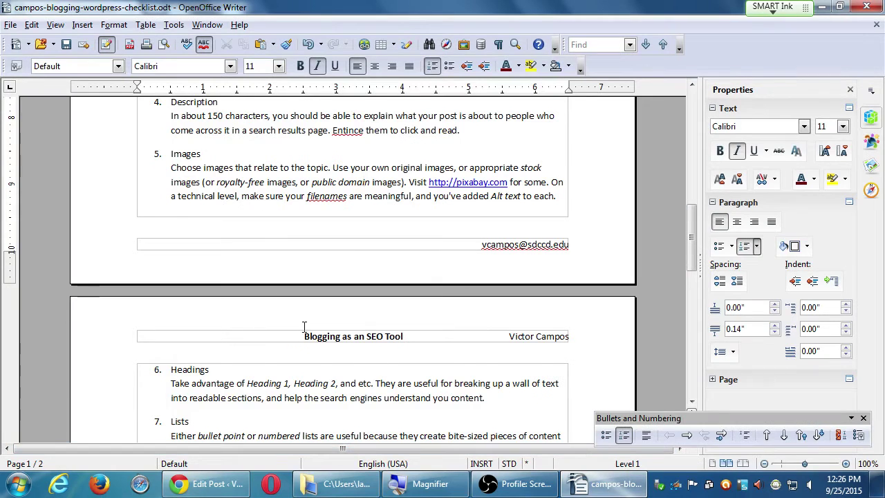
drag(217, 183, 247, 183)
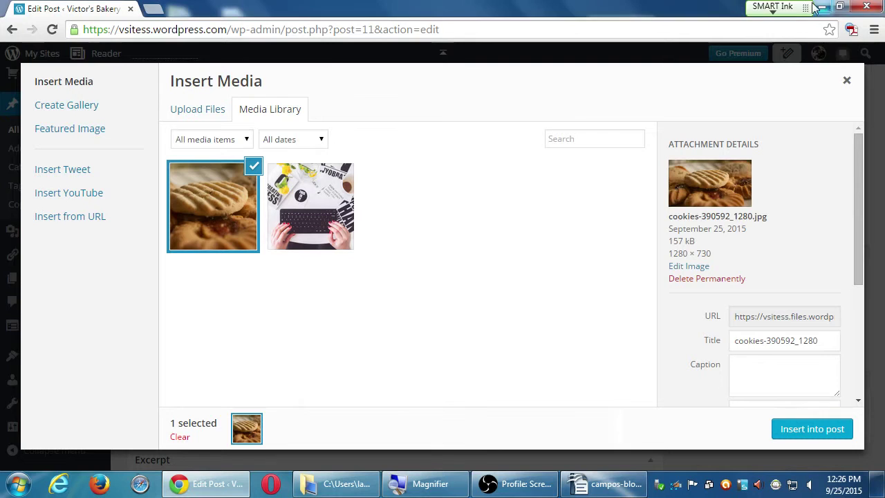
click(822, 6)
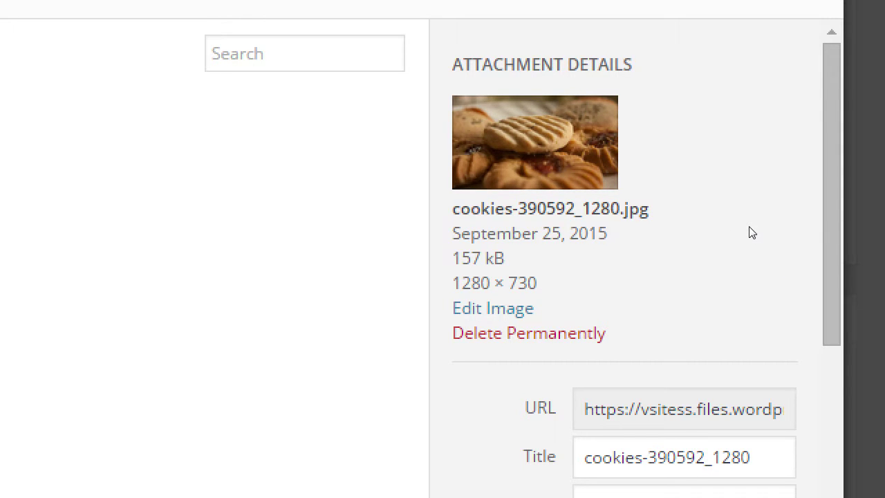
Step: Show the Windows desktop and browse in Windows Explorer to C:\Users\lab\Desktop
key(super+d)
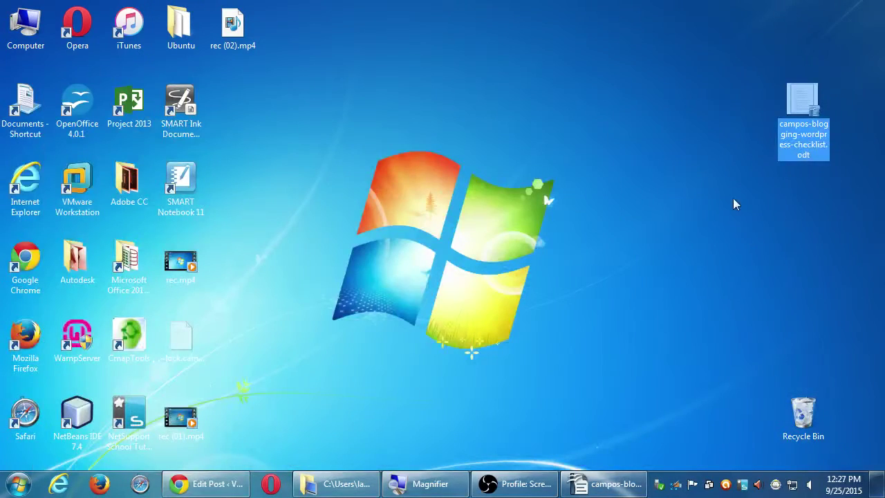
double_click(30, 26)
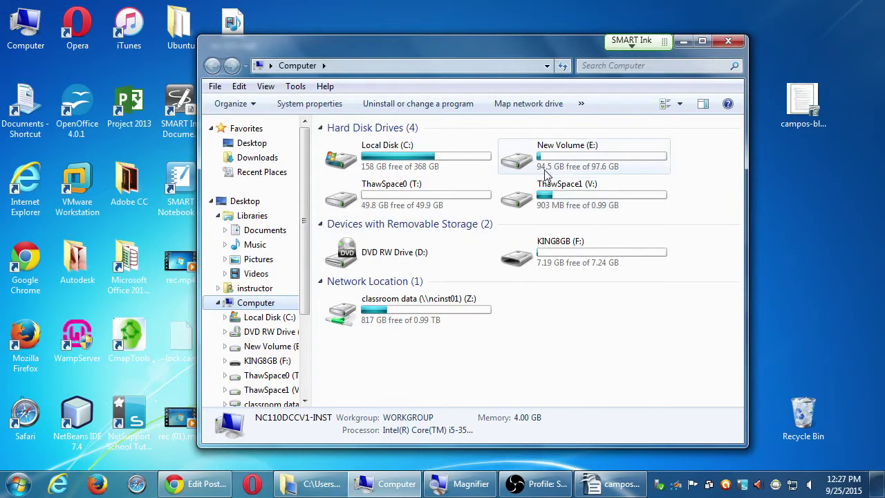
double_click(427, 154)
click(390, 202)
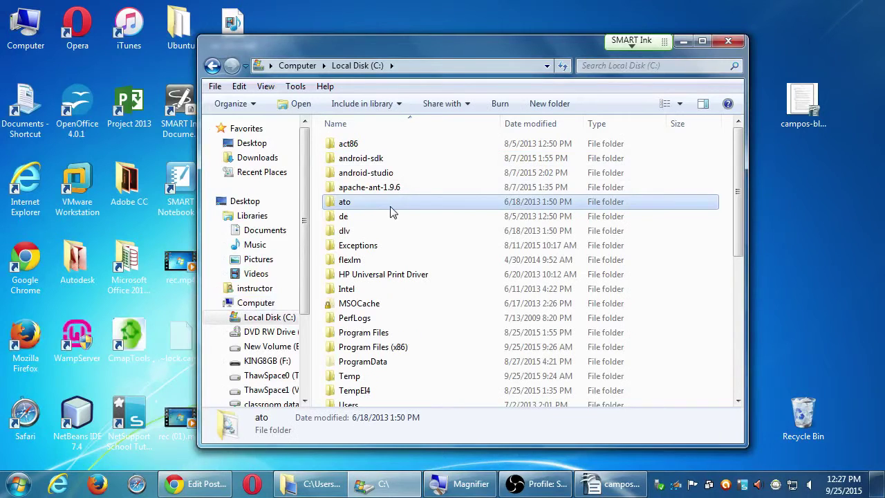
click(339, 319)
key(u)
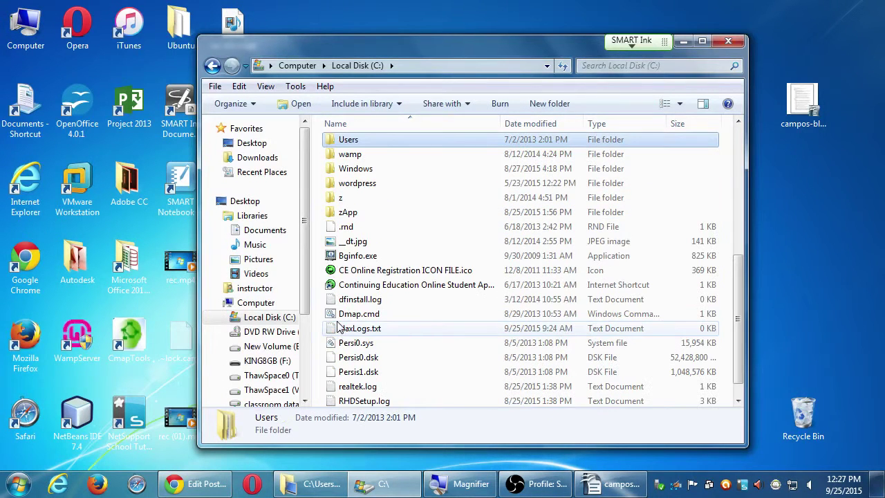
double_click(350, 144)
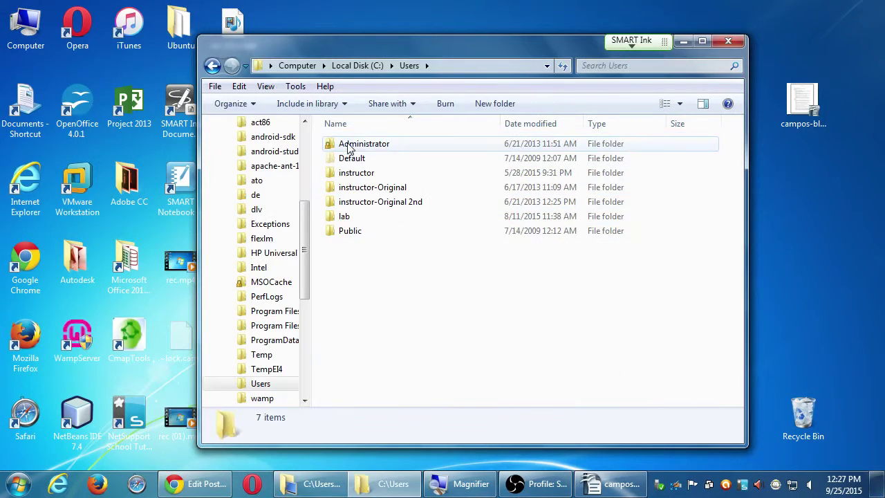
double_click(345, 217)
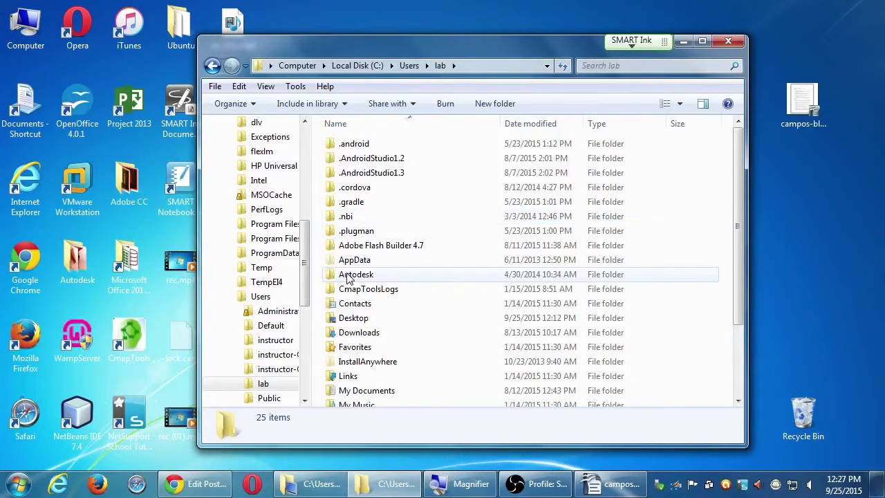
click(362, 319)
double_click(363, 319)
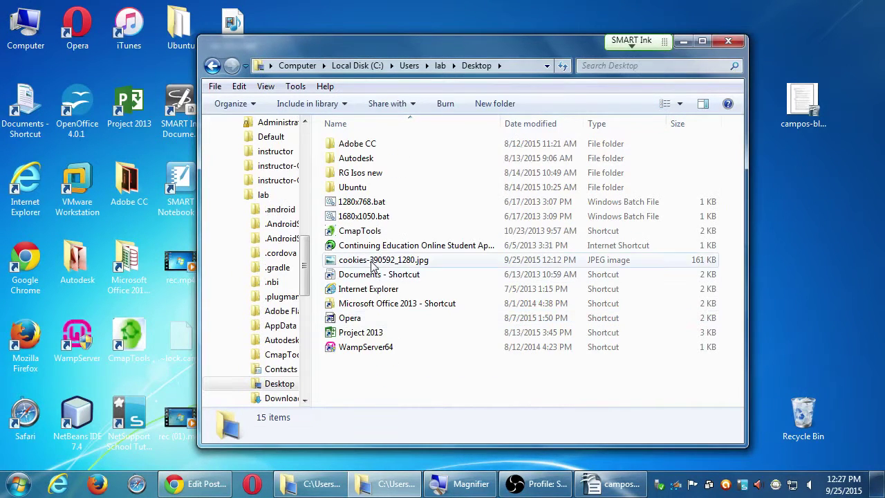
Step: Display the folder's contents as large icons and select cookies-390592_1280.jpg
click(678, 106)
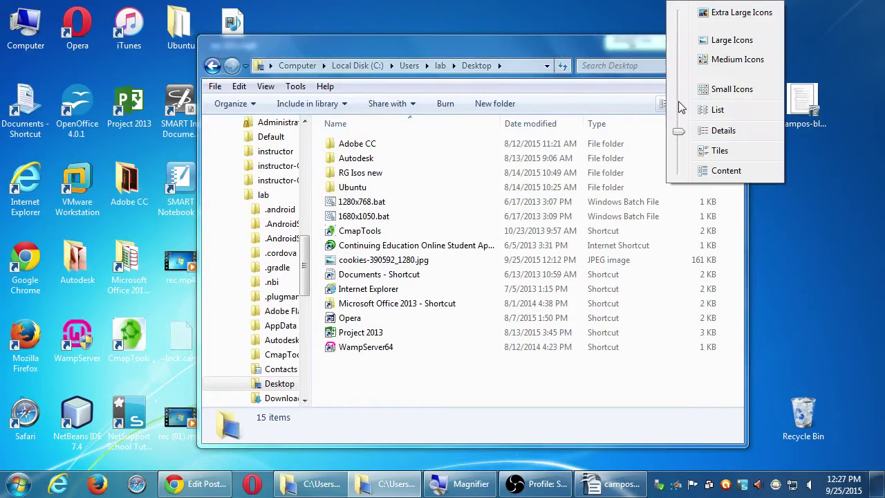
click(691, 39)
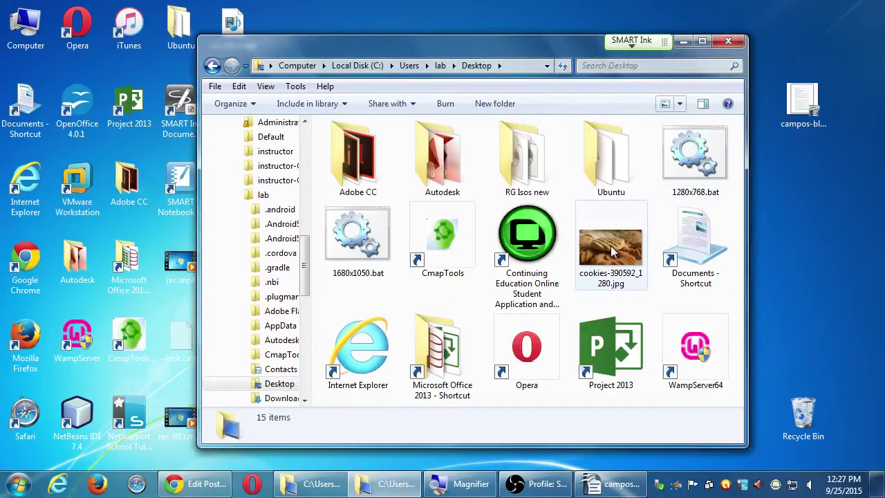
click(596, 273)
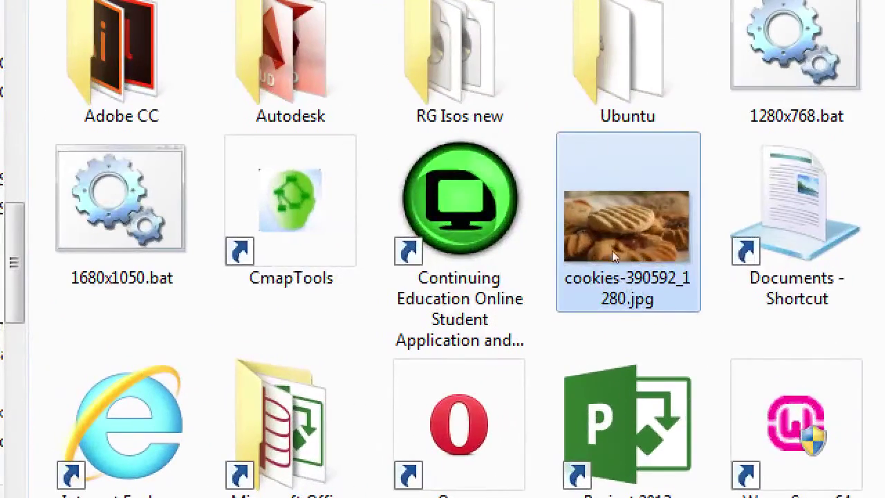
mouse_move(621, 252)
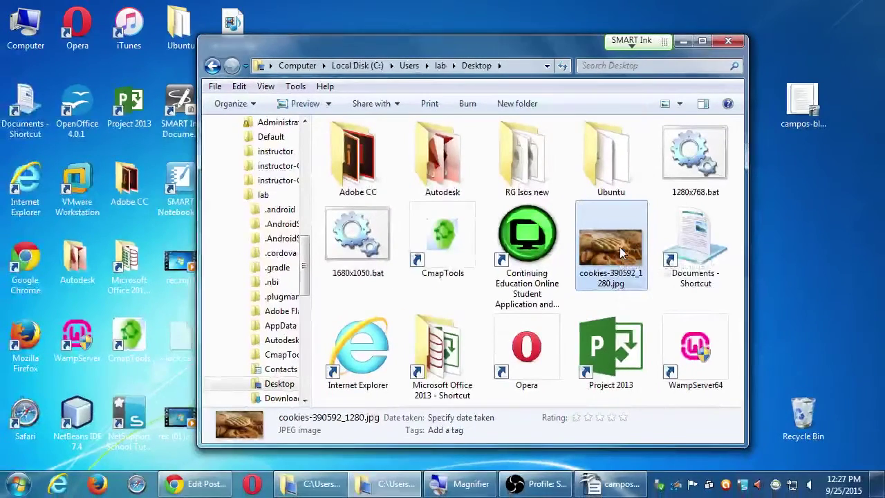
Step: Return to the media library in the browser and review the attachment details of cookies-390592_1280.jpg
key(alt+Tab)
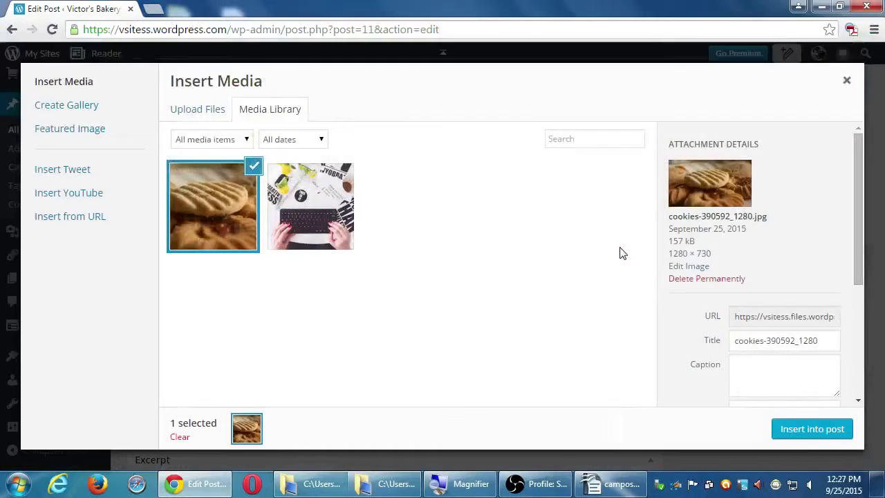
scroll(768, 286, down, 4)
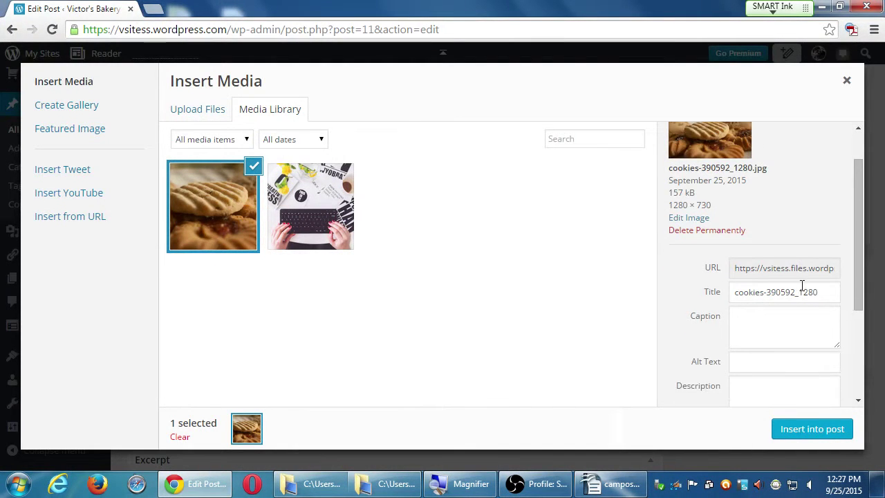
scroll(793, 287, up, 3)
scroll(792, 287, up, 1)
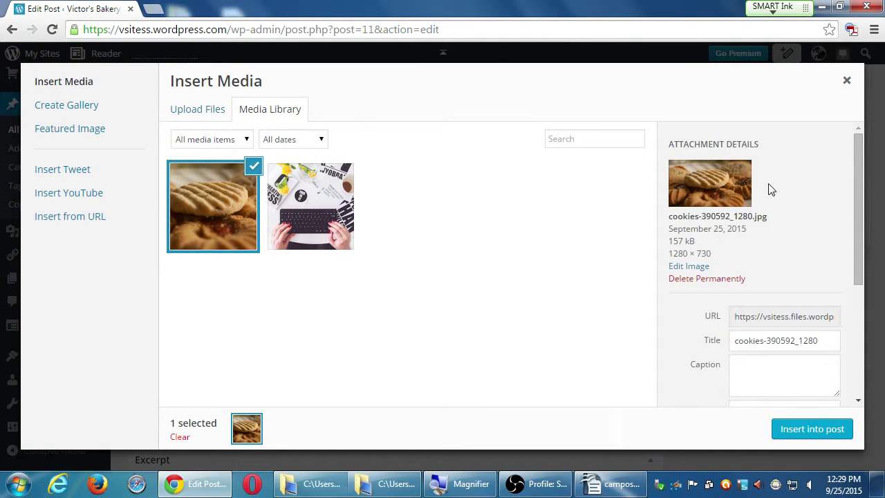
Step: Open the cookie image for editing, review the rotate, flip, scale and crop options, and cancel back to the media library
click(695, 267)
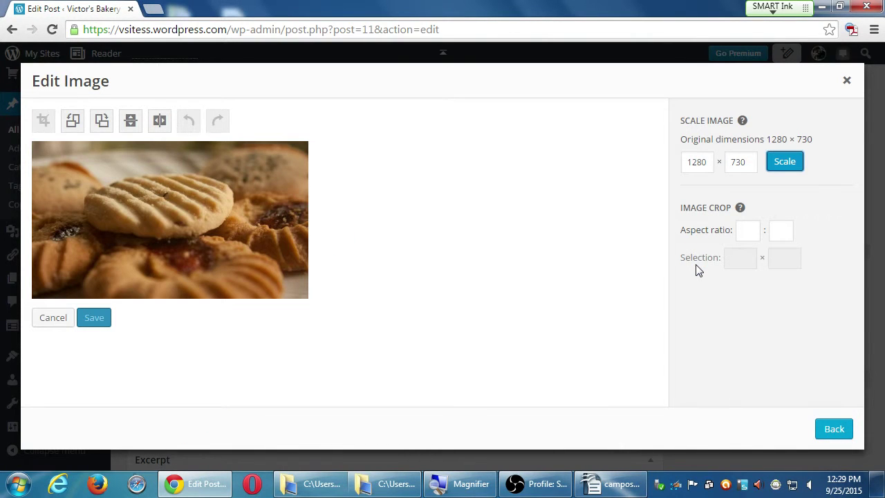
click(847, 81)
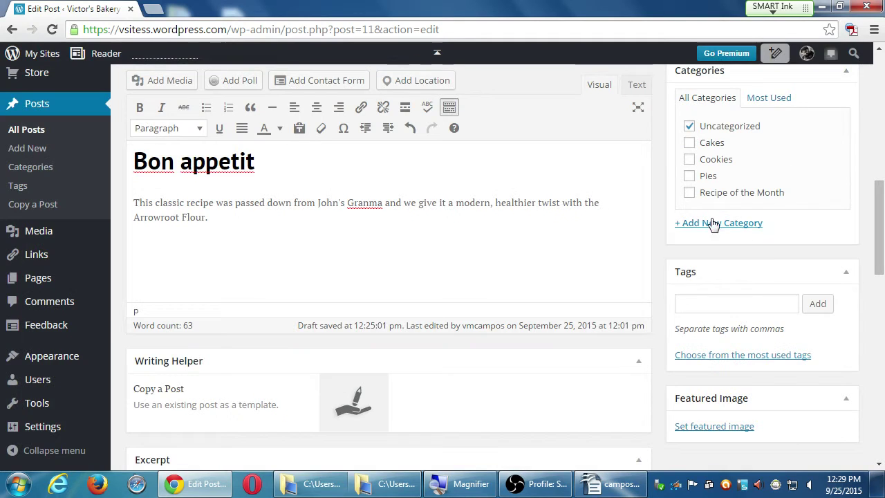
click(251, 280)
click(171, 81)
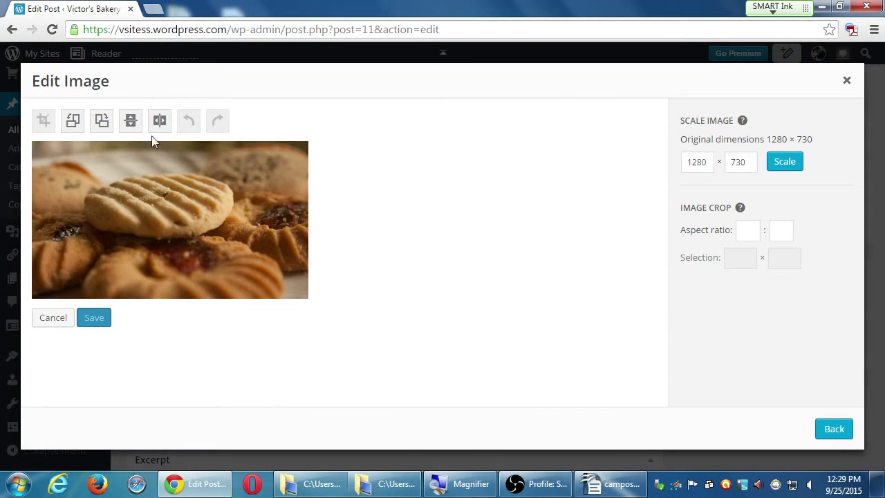
click(845, 82)
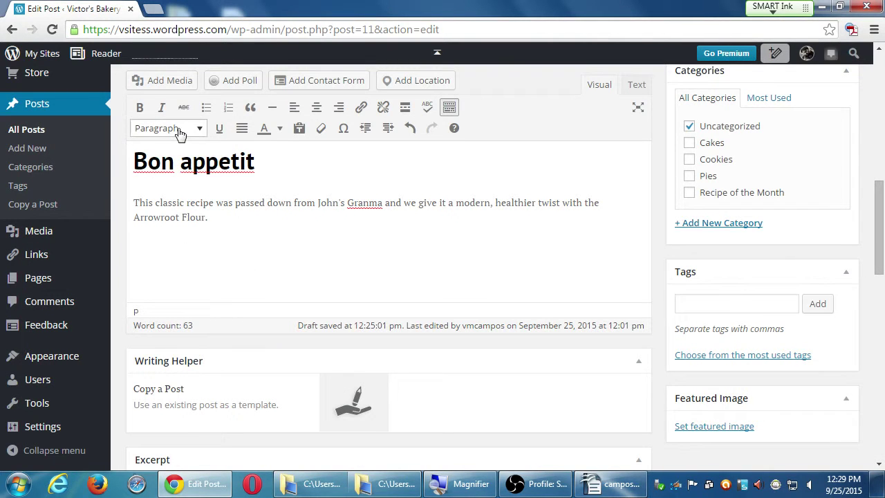
click(169, 84)
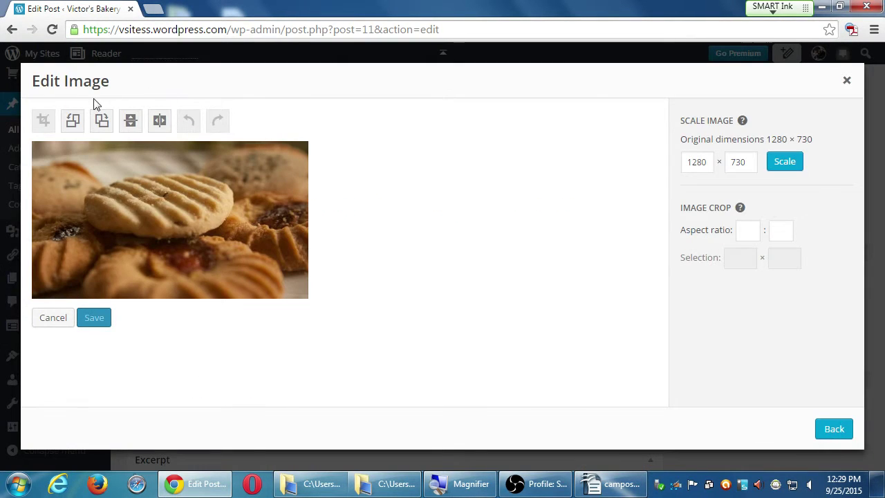
click(60, 322)
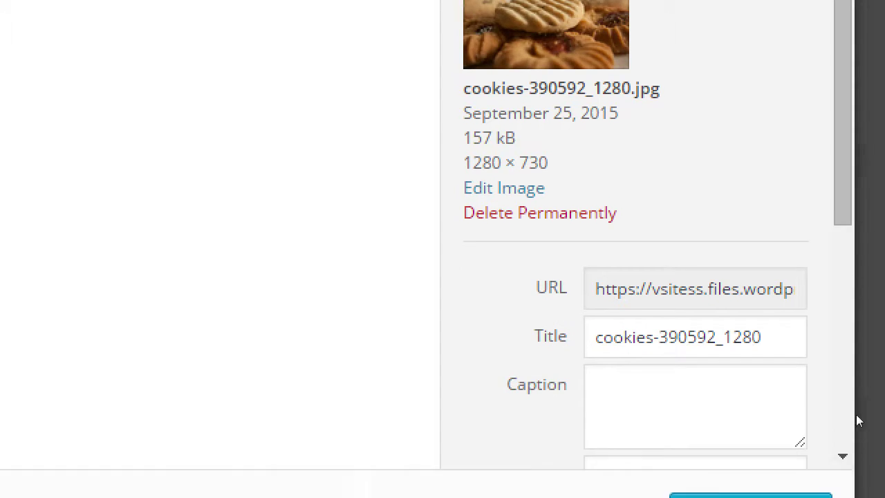
Step: Select the cookie image's full URL in the attachment details and examine the filename at its end
scroll(851, 384, down, 1)
scroll(841, 294, down, 1)
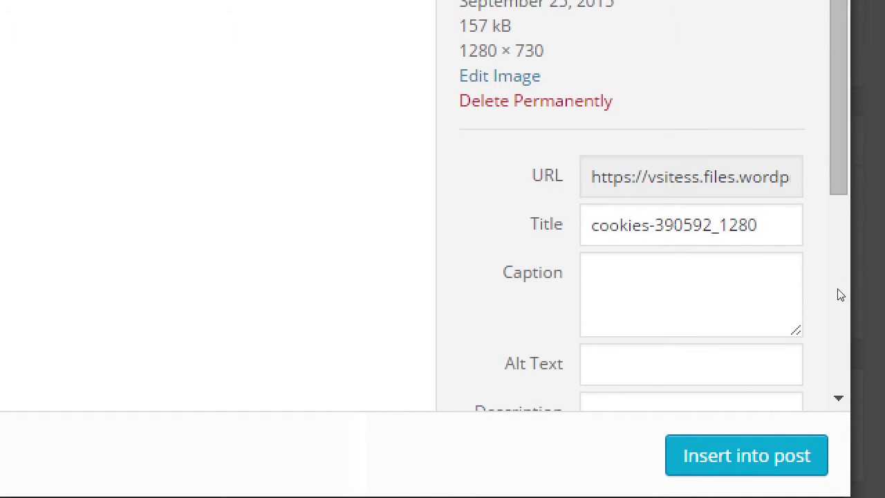
drag(646, 177, 735, 176)
key(ctrl+a)
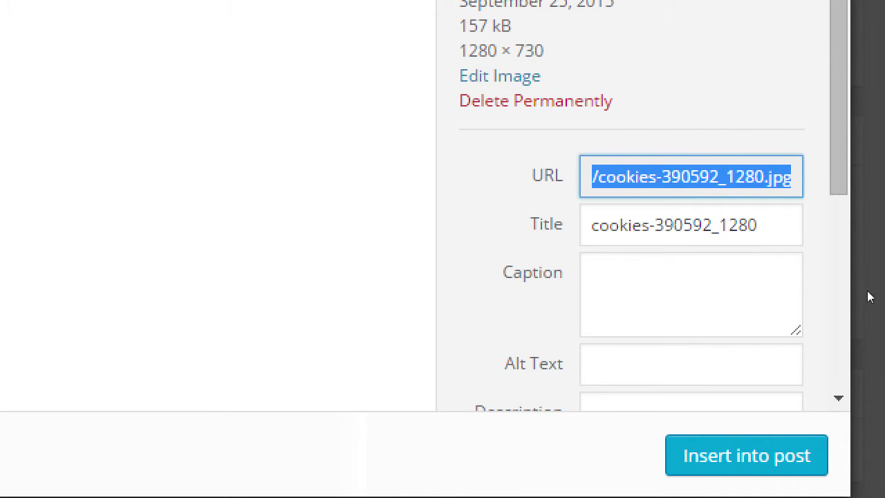
key(ctrl+c)
key(ctrl+a)
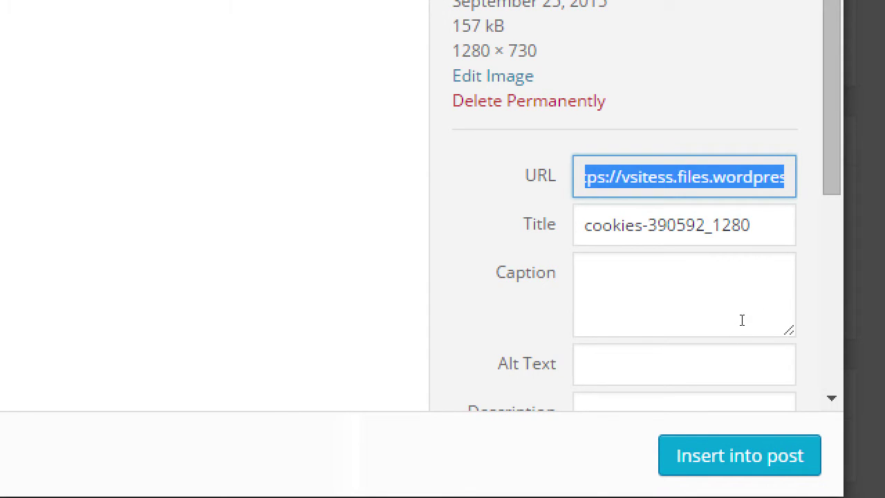
Step: Replace the cookie image's title with "Recipe of the Month: Snickerdoodle"
key(Tab)
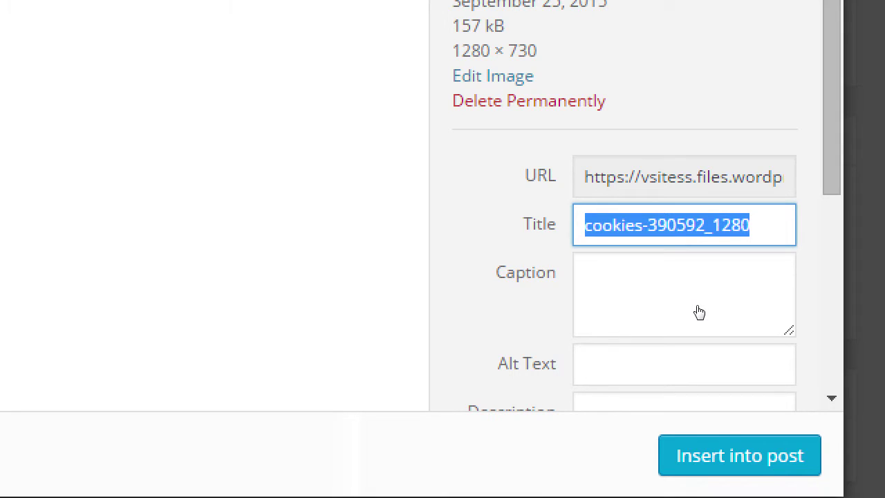
text(R)
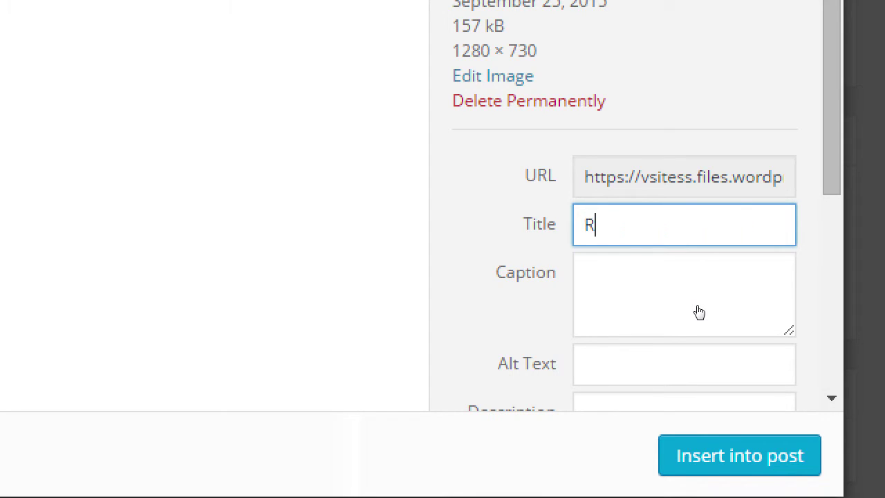
text(ecipe of the M)
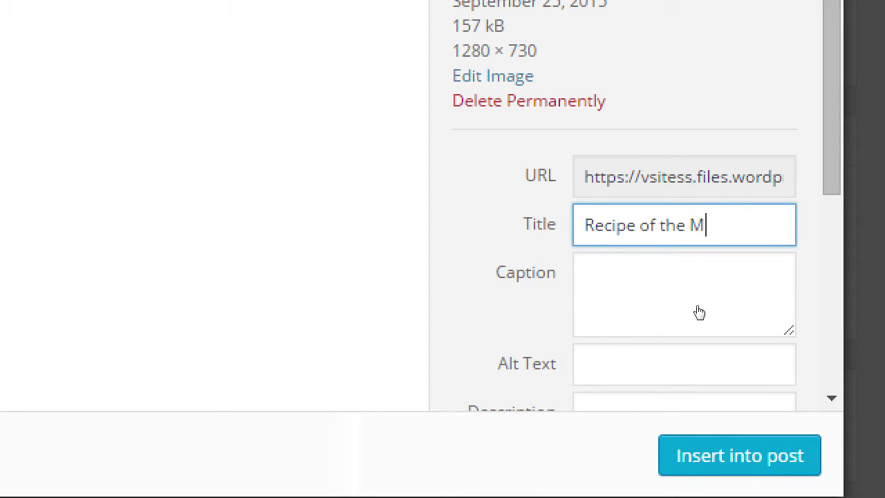
text(onth: Snickerdoodle)
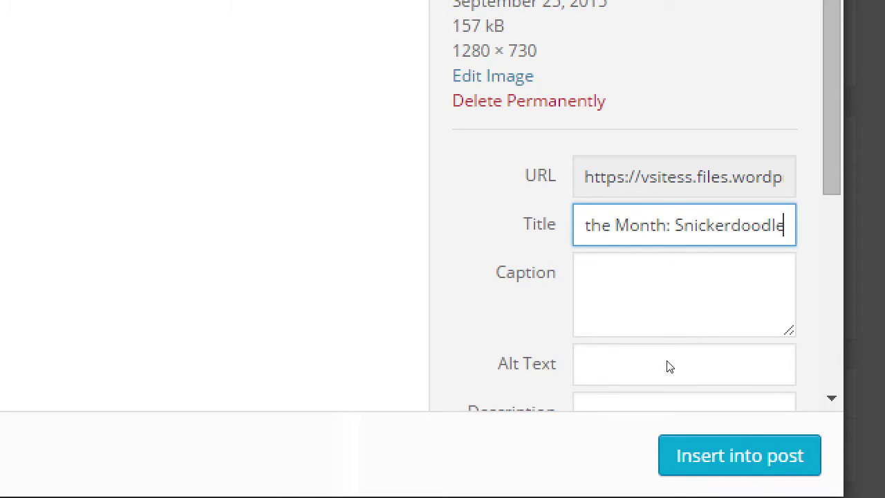
Step: Copy the image title into the caption so it reads "Recipe of the Month: Snickerdoodle"
key(Tab)
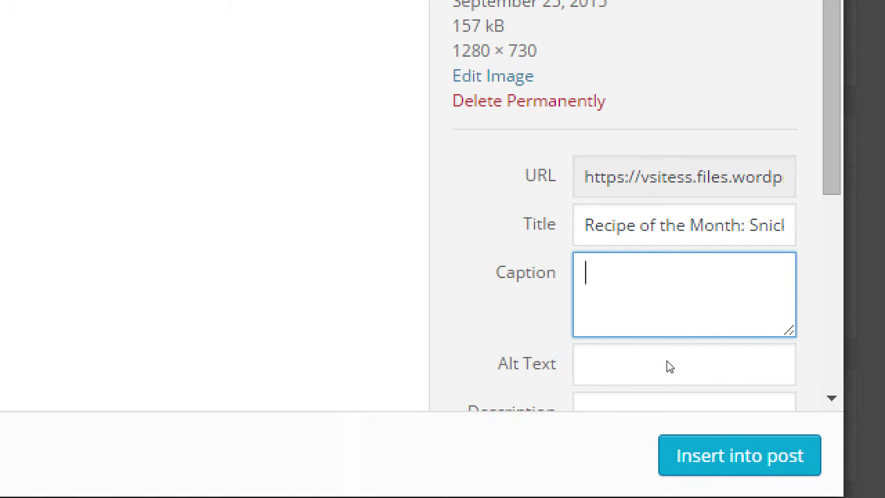
key(shift+Tab)
key(ctrl+c)
key(Tab)
key(ctrl+v)
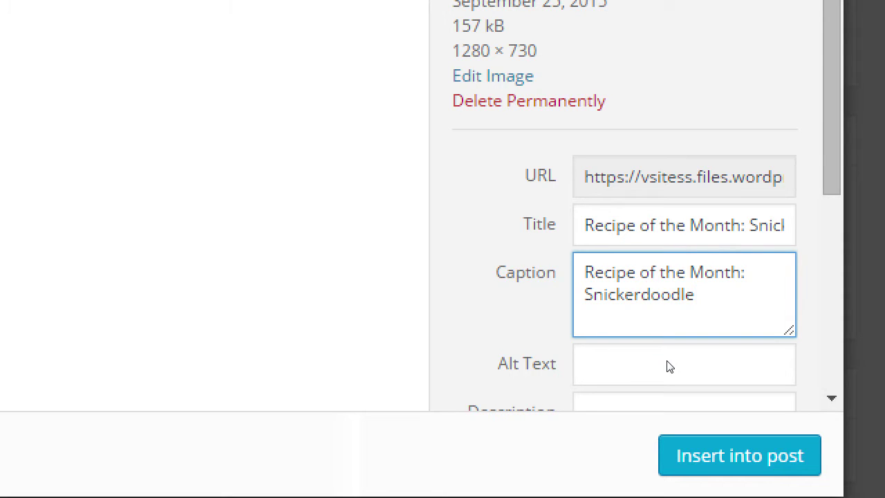
Step: Fill in the cookie image's alt text with the copied "Recipe of the Month: Snickerdoodle"
click(670, 367)
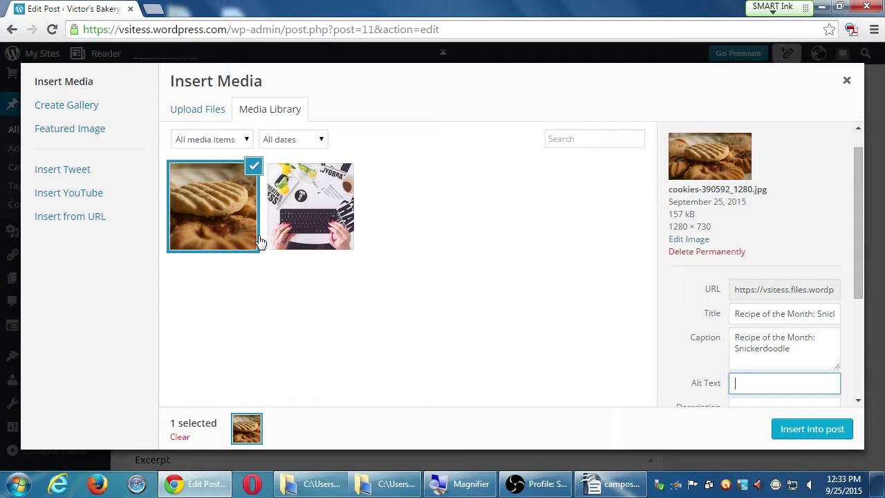
key(shift+Tab)
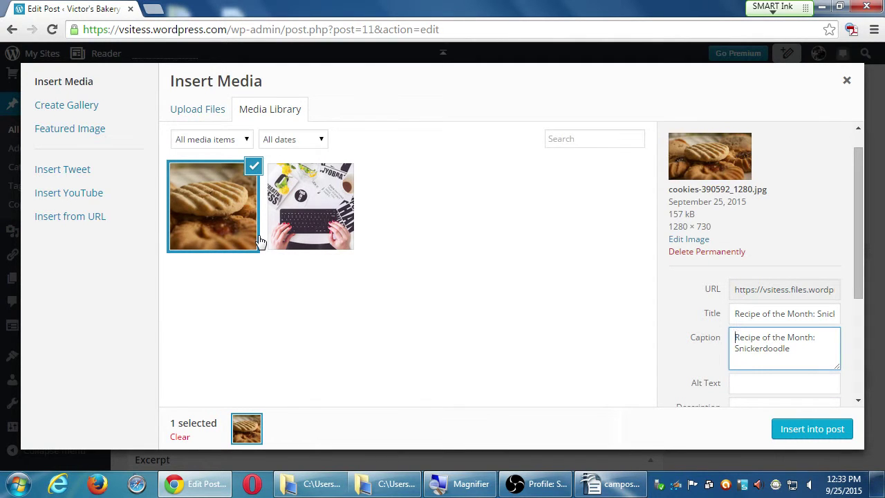
key(ctrl+a)
key(Tab)
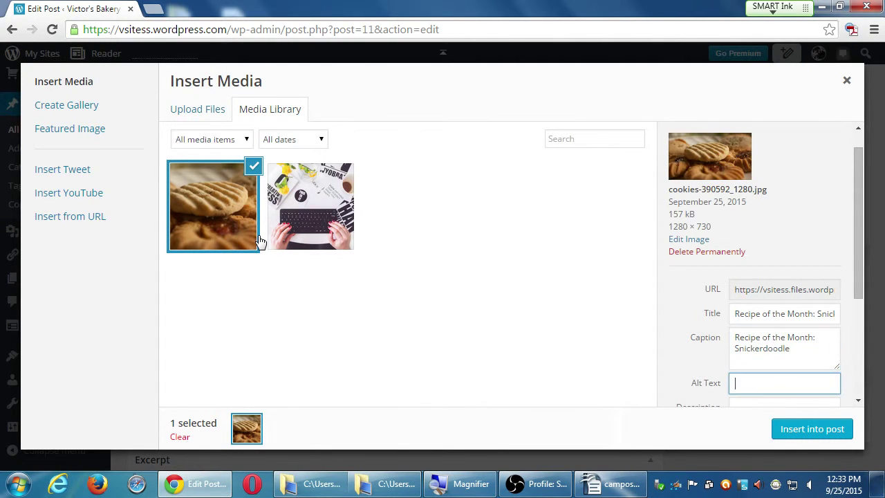
key(ctrl+v)
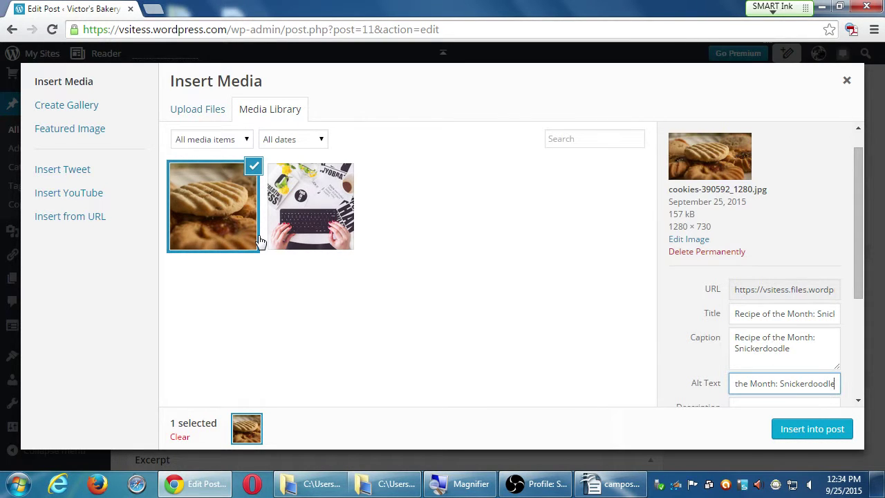
Step: Review the cookie image's alt text, title and file URL in the attachment details
key(ctrl+a)
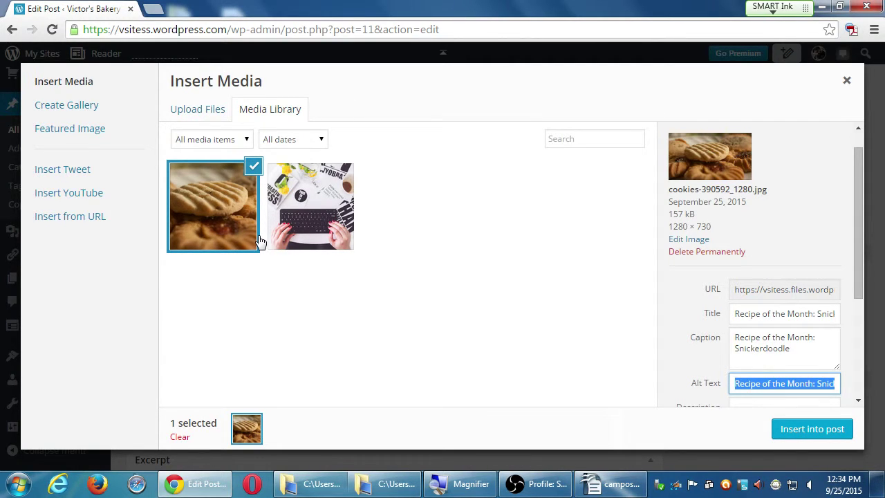
scroll(666, 297, down, 3)
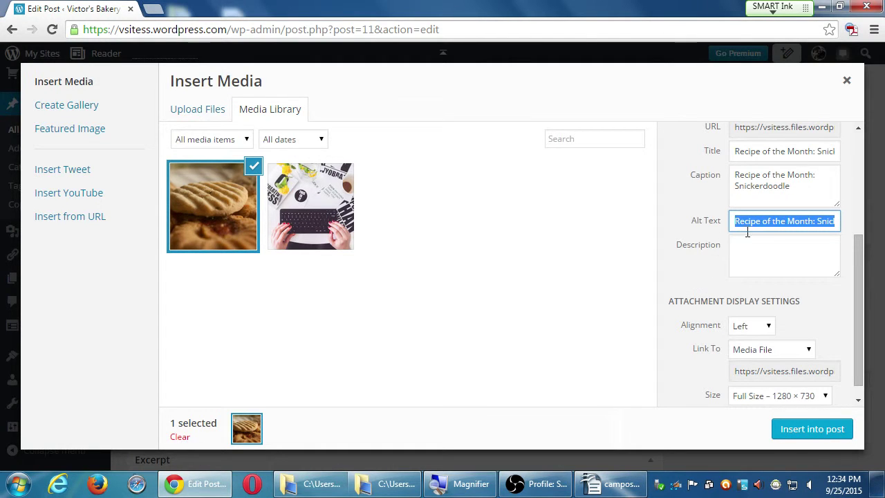
click(774, 221)
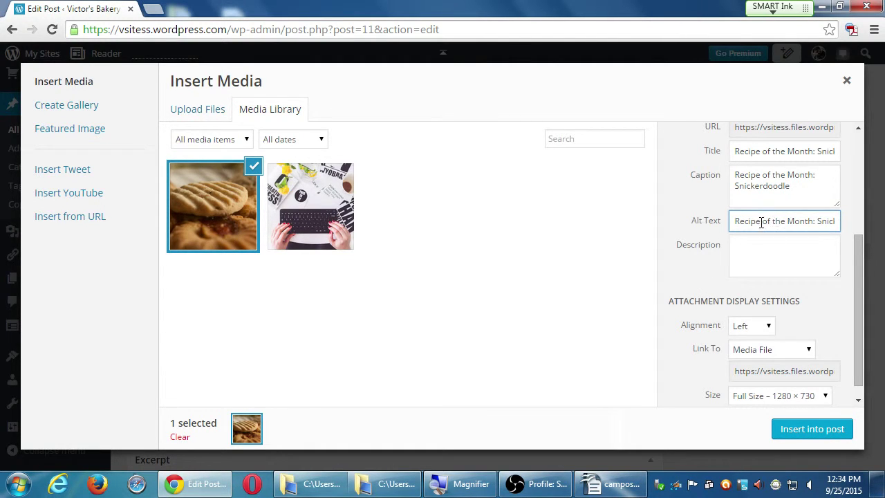
scroll(796, 263, up, 1)
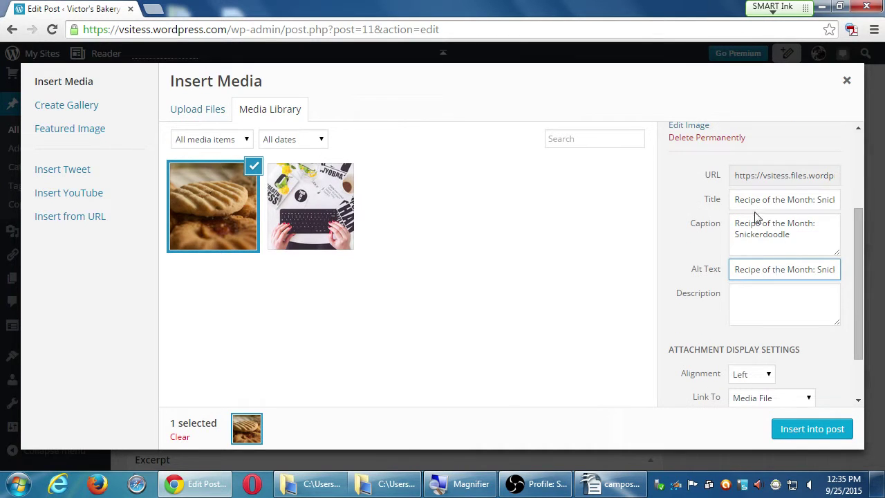
drag(734, 200, 851, 205)
click(558, 258)
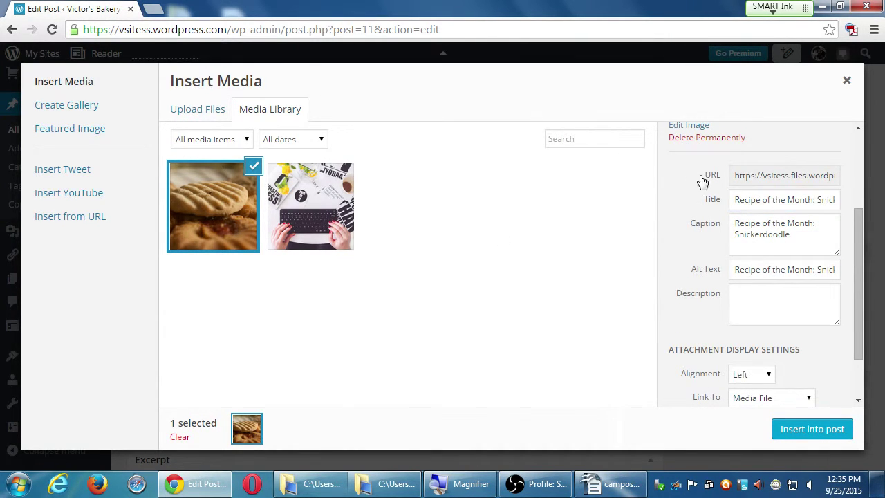
click(815, 179)
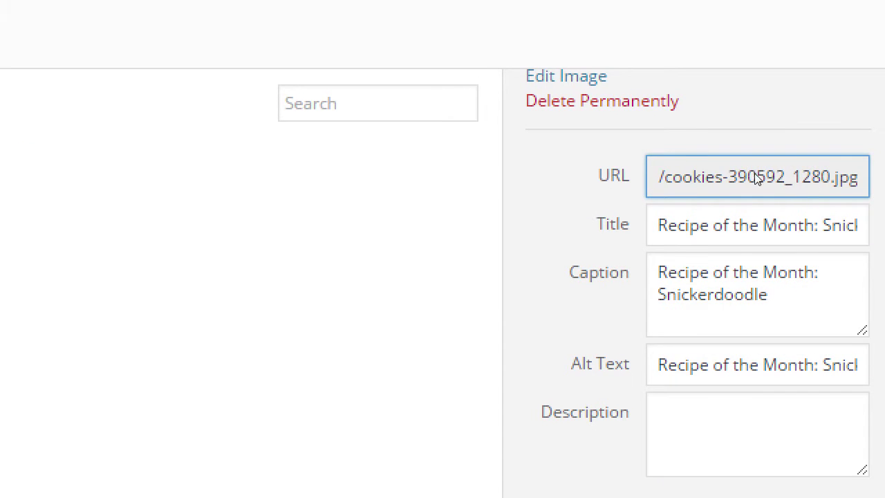
triple_click(761, 174)
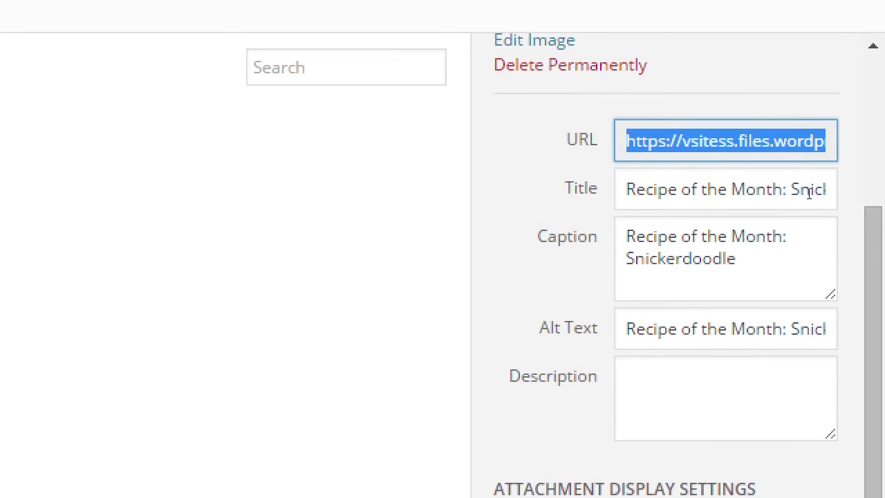
Step: Enter "stock image snickerdoodle pixabay" as the cookie image's description
key(Tab)
key(Tab)
key(Tab)
key(Tab)
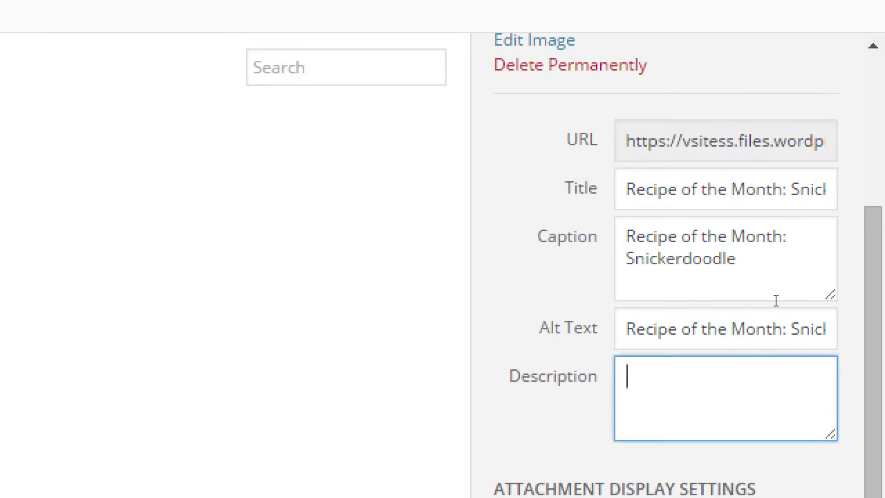
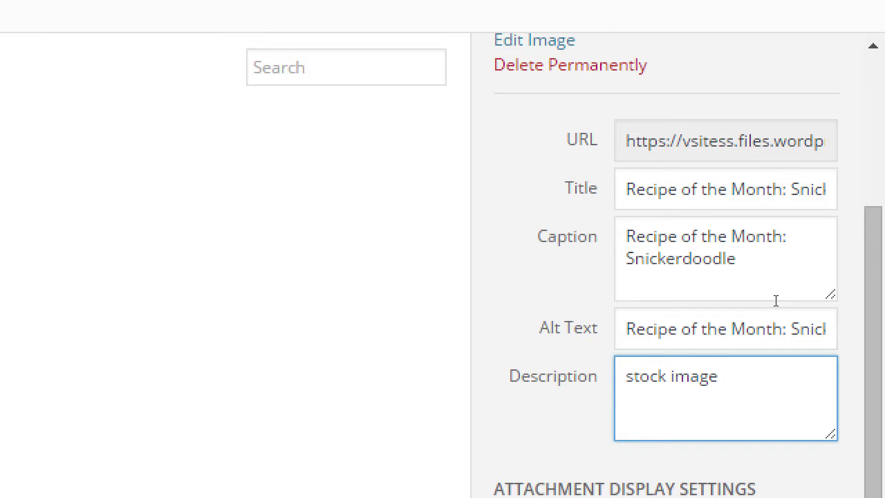
text(snickerdoodle pixaba)
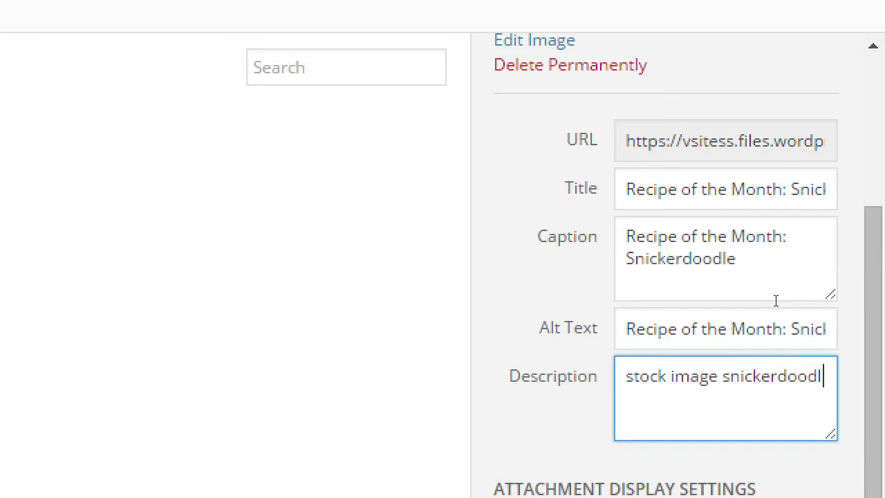
text(y)
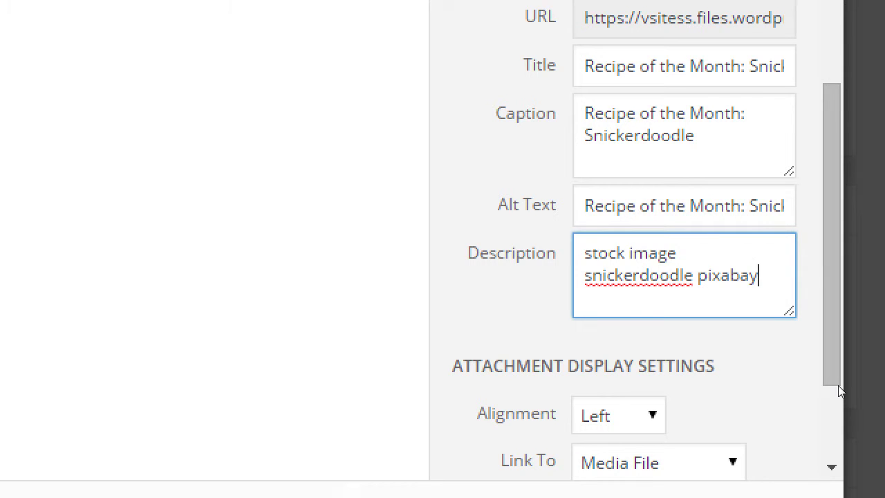
Step: Look through the cookie image's alignment options in the attachment display settings, leaving Left selected
scroll(856, 387, down, 2)
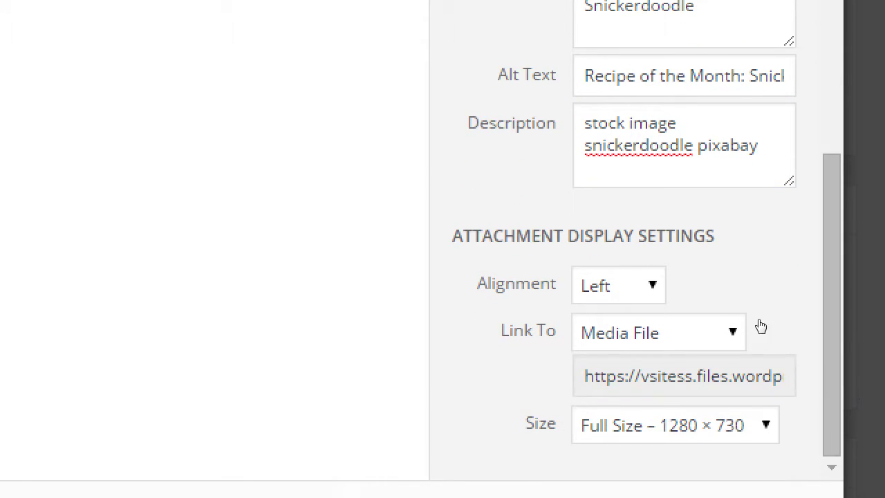
key(alt+Down)
key(Down)
key(Down)
key(Down)
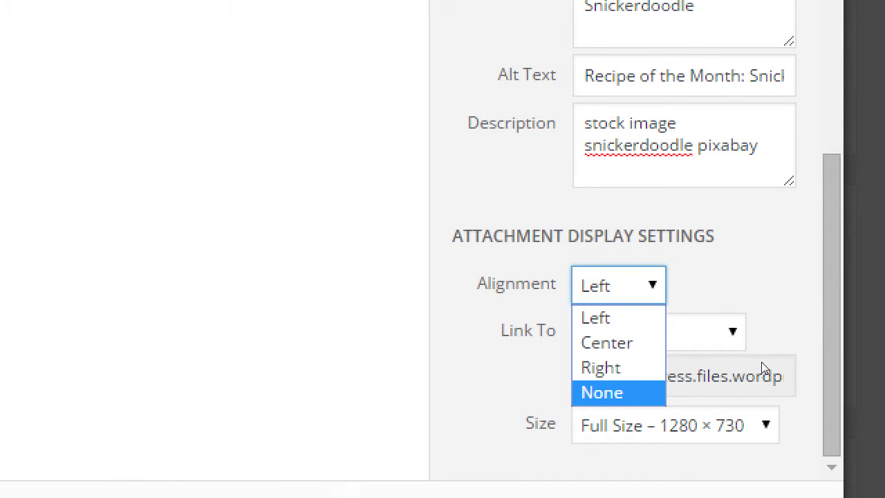
key(Up)
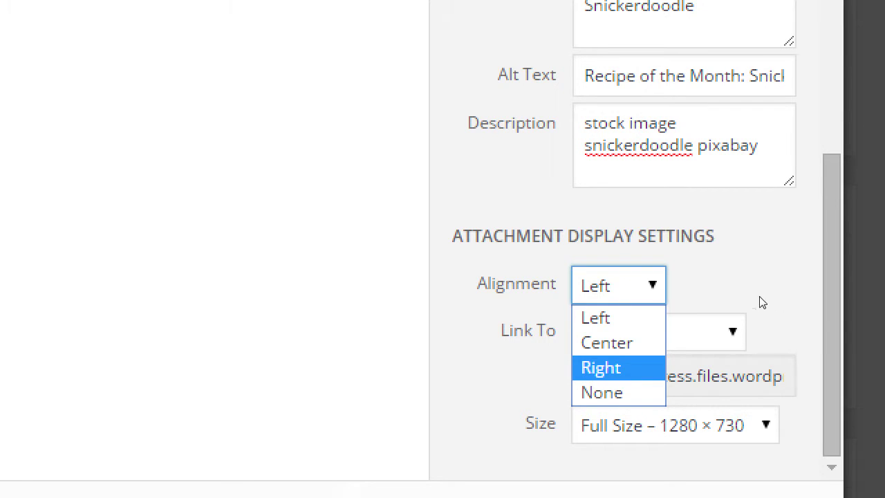
click(628, 320)
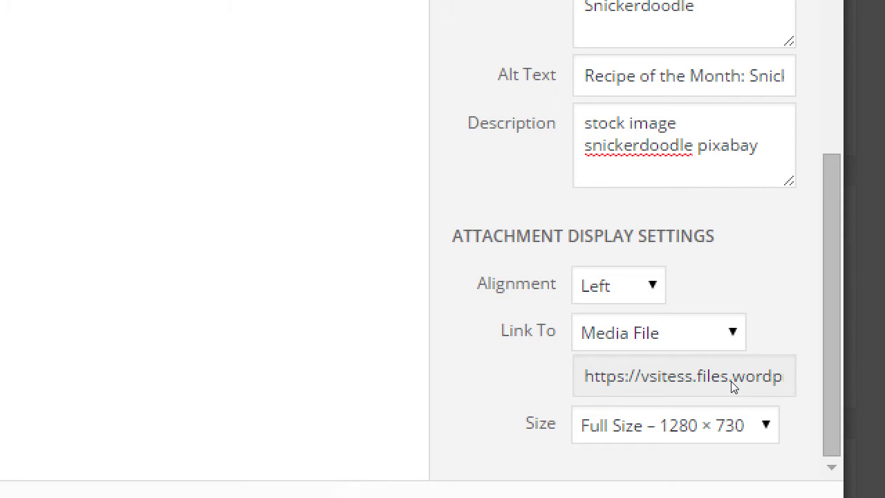
Step: Look through the cookie image's available sizes, leaving Full Size – 1280 × 730 selected
key(alt+Down)
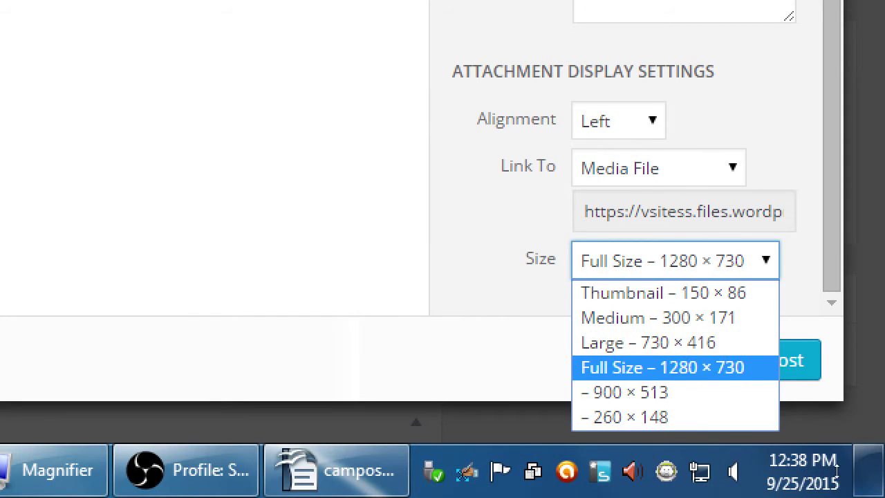
key(Up)
key(Up)
key(Up)
key(Down)
key(Up)
key(Down)
click(628, 367)
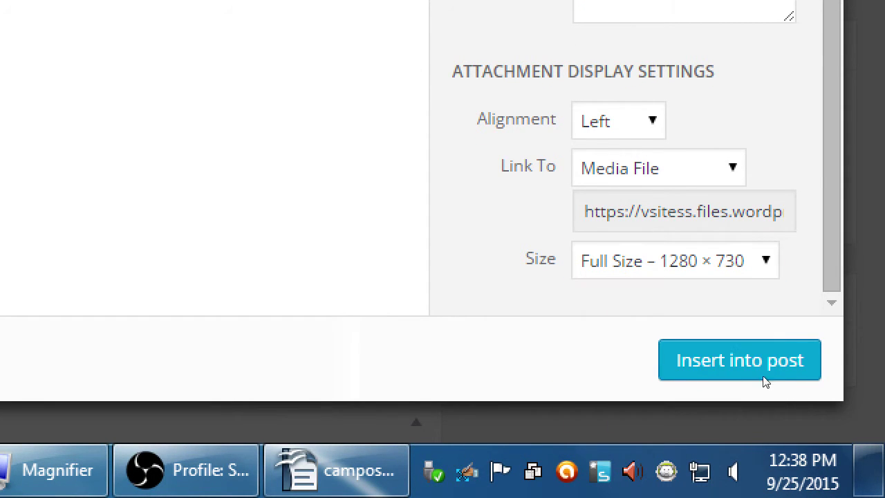
Step: Set the cookie image's display size to Thumbnail – 150 × 86
key(alt+Down)
key(Up)
key(Up)
key(Up)
key(Return)
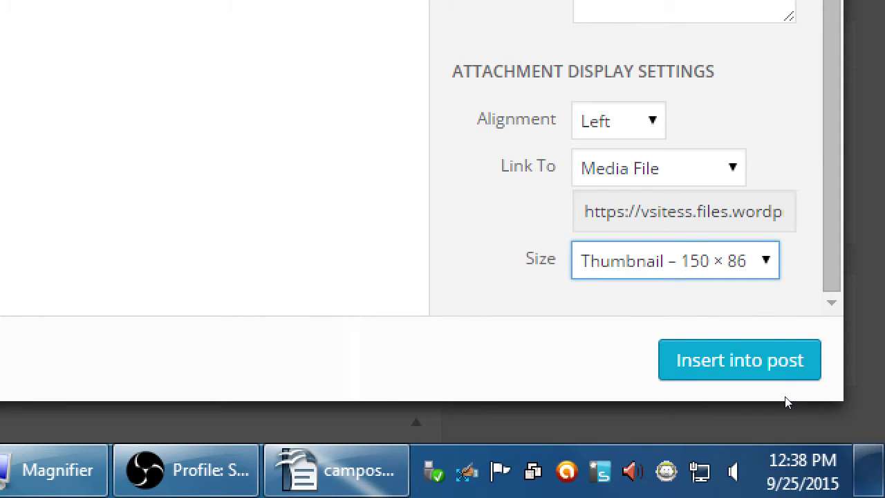
Step: Compare the thumbnail size with the larger image sizes up to Full Size, keeping Thumbnail – 150 × 86
key(alt+Down)
key(Down)
key(Down)
key(Down)
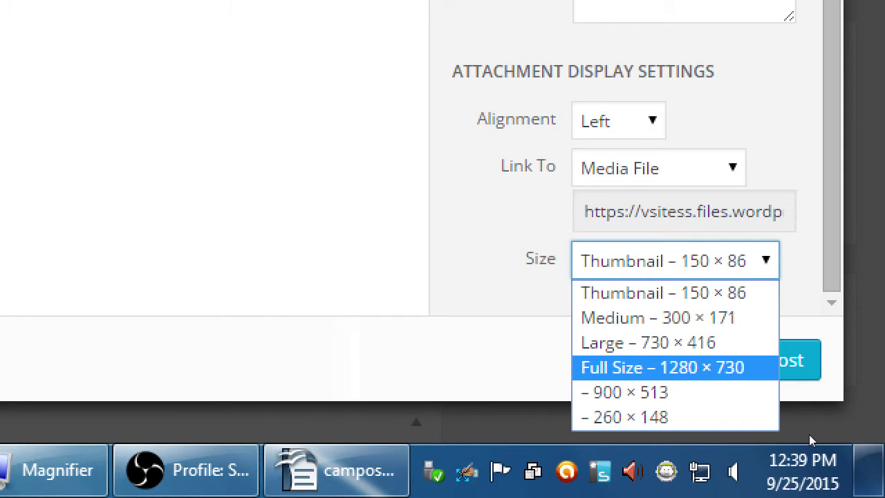
click(799, 403)
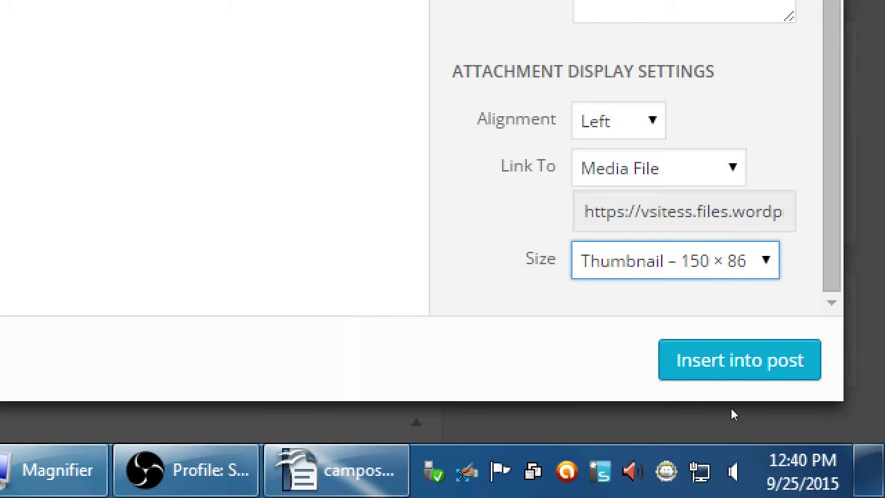
key(alt+Down)
key(Down)
key(Down)
key(Down)
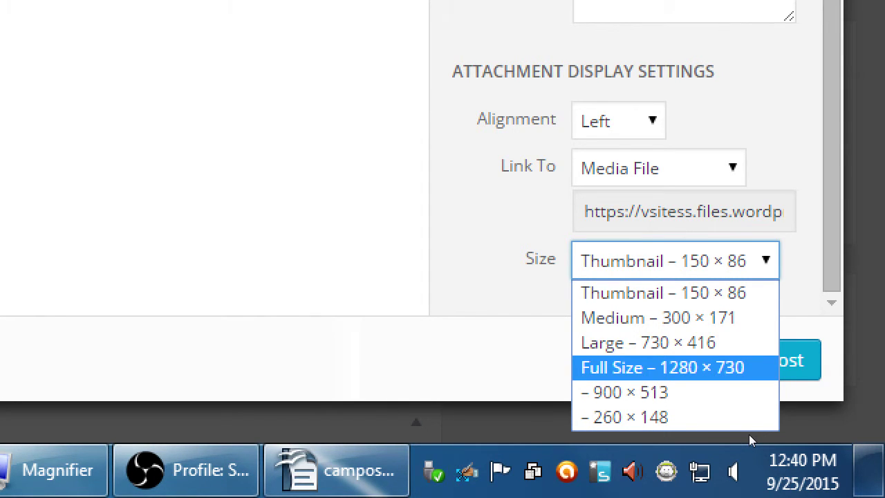
key(Up)
key(Up)
key(Up)
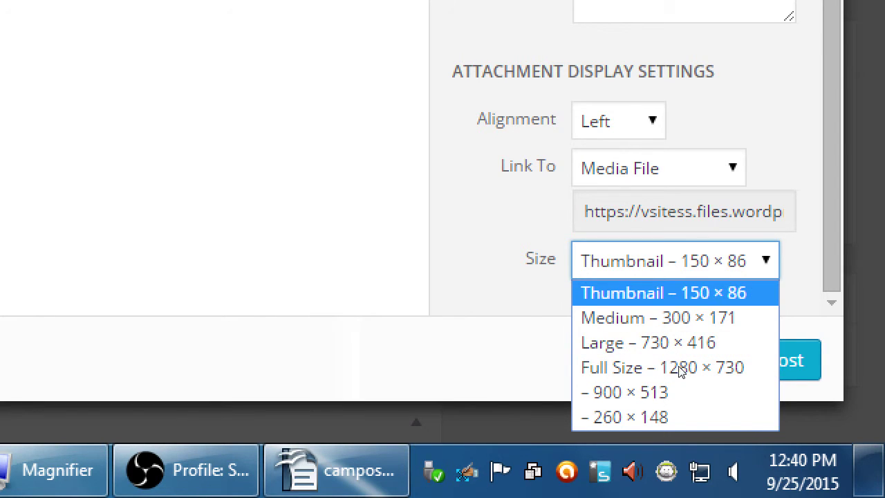
key(Return)
click(678, 360)
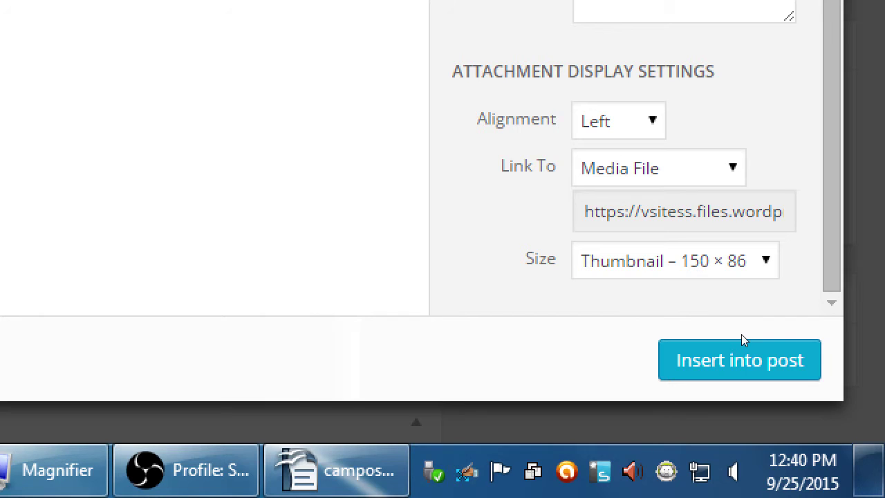
Step: Set the cookie image's link target to None
key(shift+Tab)
key(shift+Tab)
key(alt+Down)
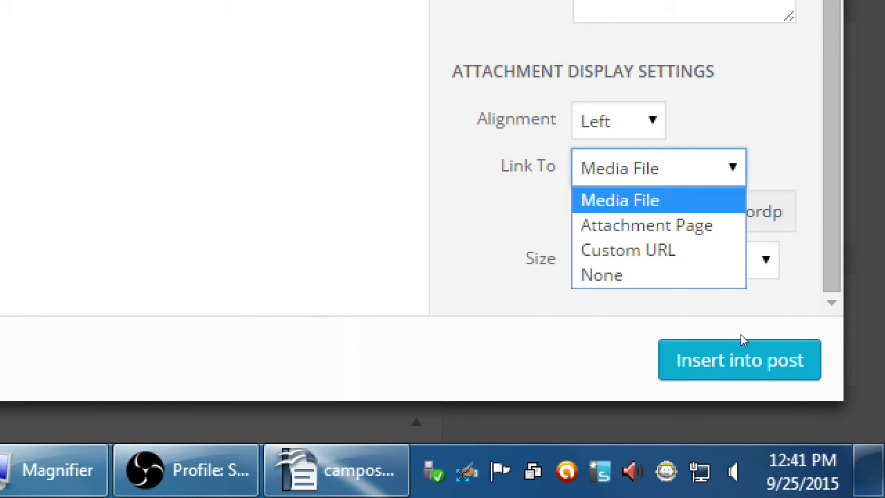
key(Down)
key(Down)
key(Down)
key(Return)
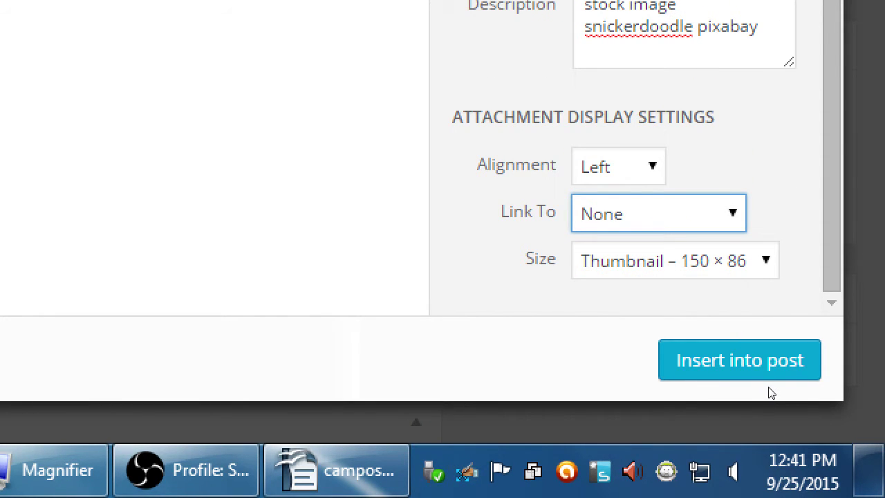
key(alt+Down)
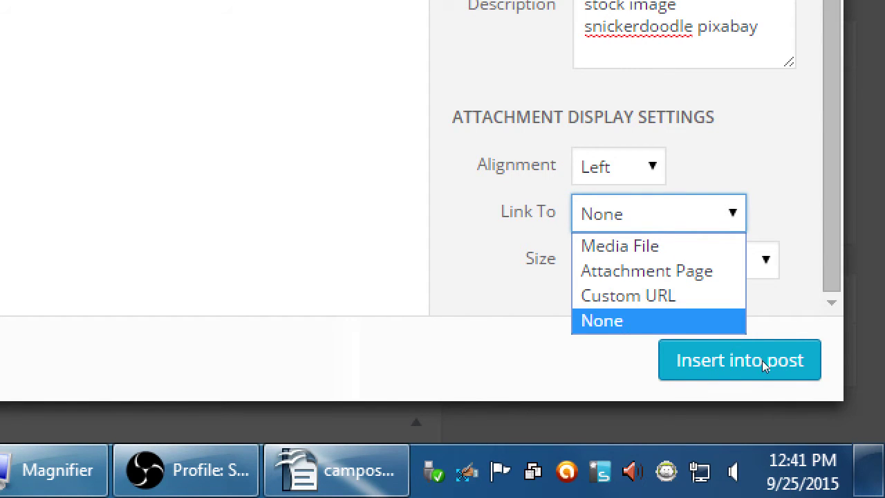
key(Up)
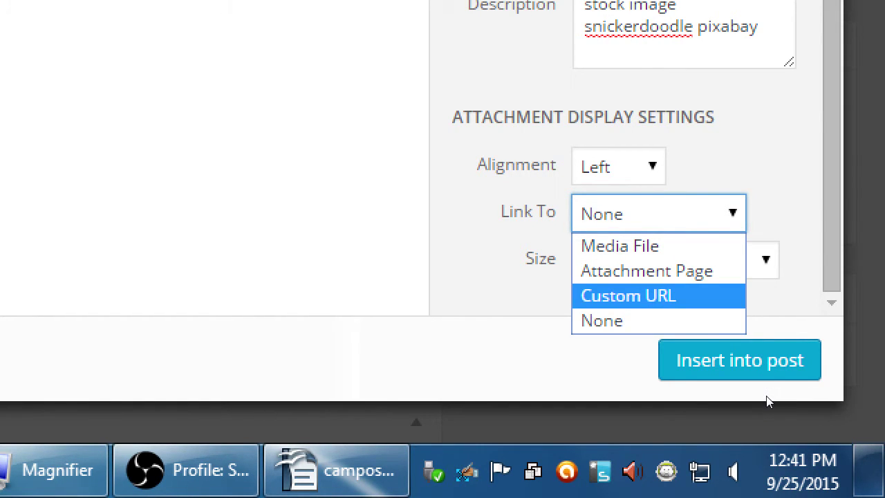
key(Return)
key(Tab)
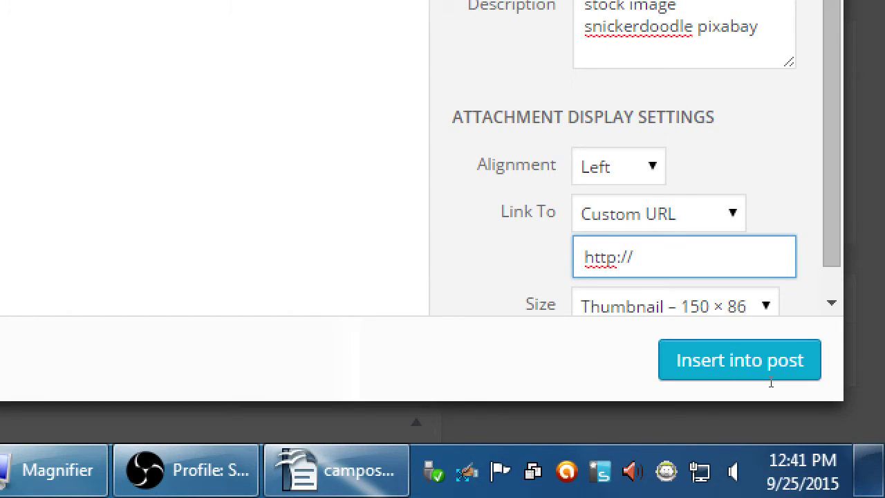
text(amazon.com)
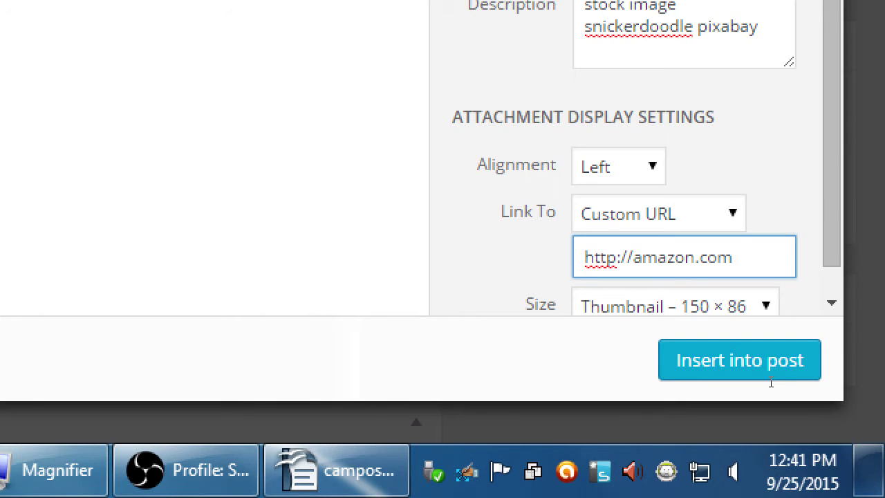
key(BackSpace)
key(BackSpace)
key(BackSpace)
key(BackSpace)
key(BackSpace)
key(BackSpace)
key(BackSpace)
key(BackSpace)
key(BackSpace)
key(BackSpace)
text(j)
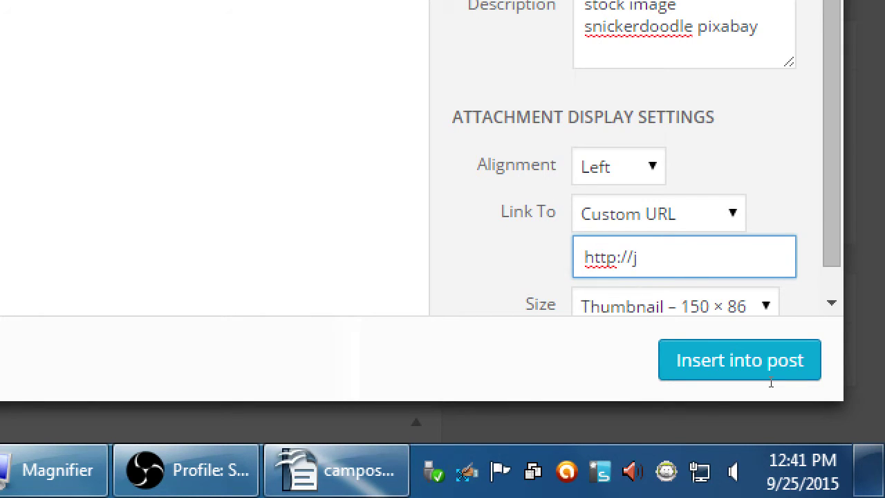
key(BackSpace)
text(victor.com/blog/)
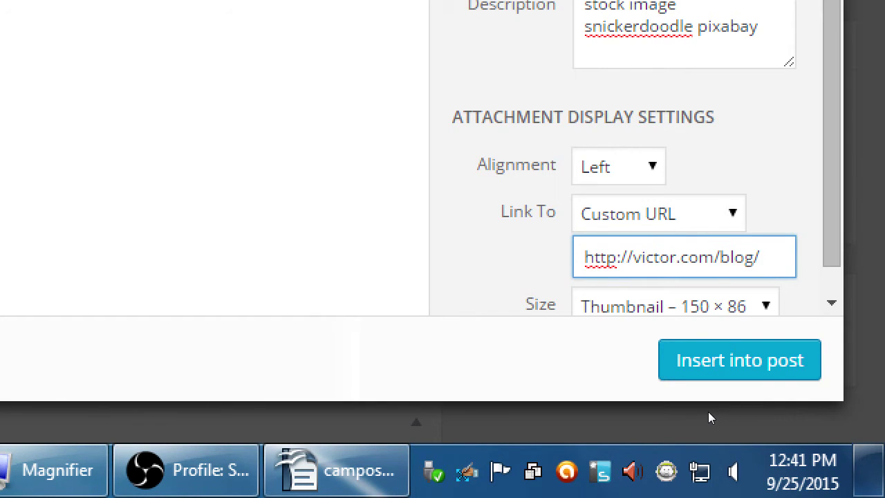
text(how-to)
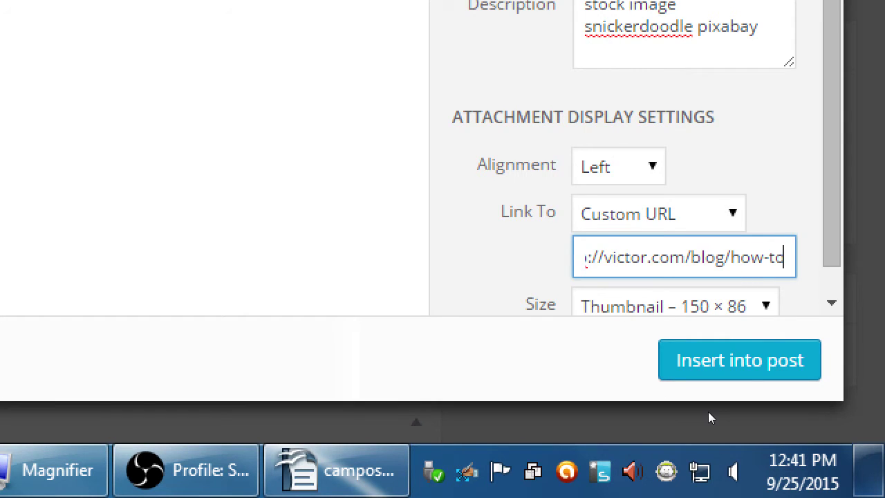
text(-bake-pies)
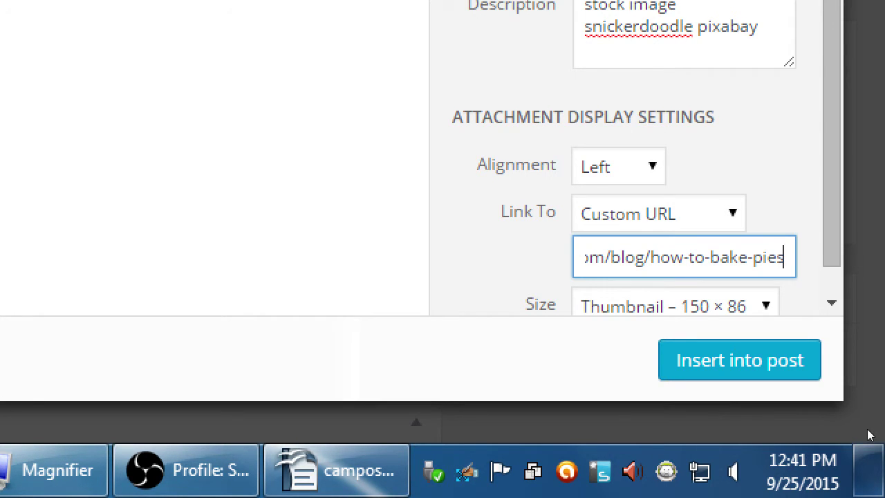
scroll(760, 387, down, 1)
click(686, 354)
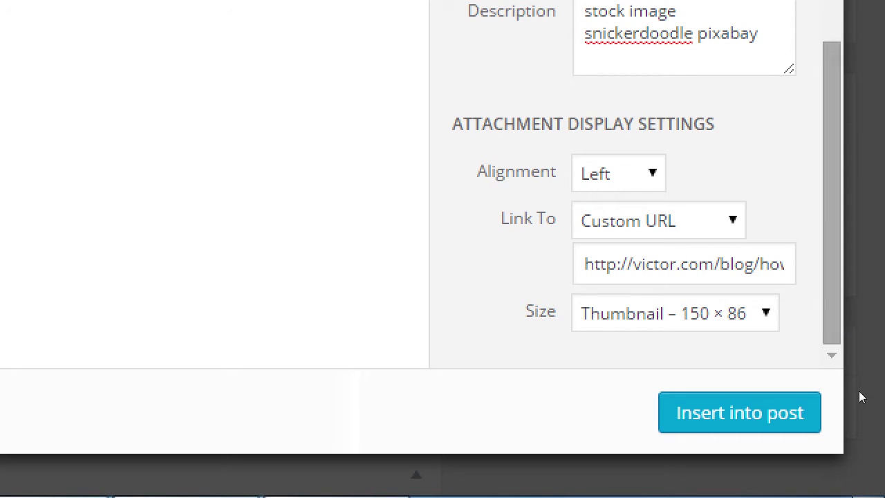
Step: Review the link target options and link the cookie image to its Attachment Page
key(alt+Down)
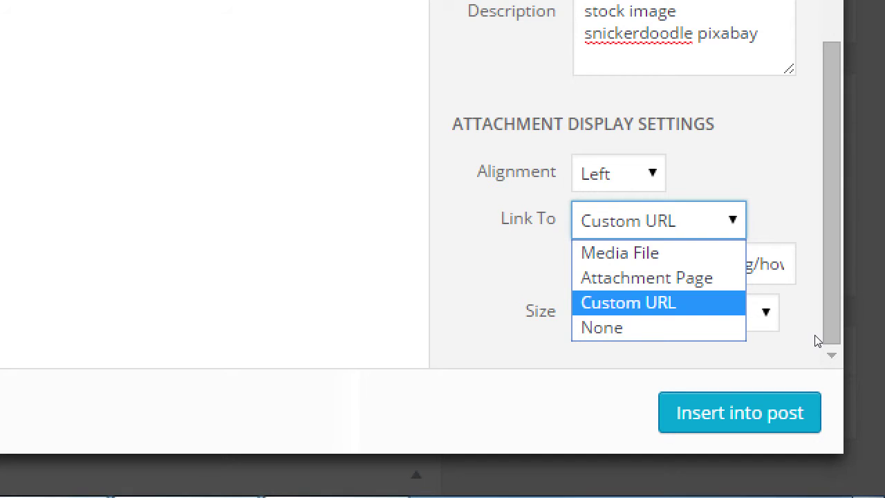
key(Down)
key(Up)
key(Escape)
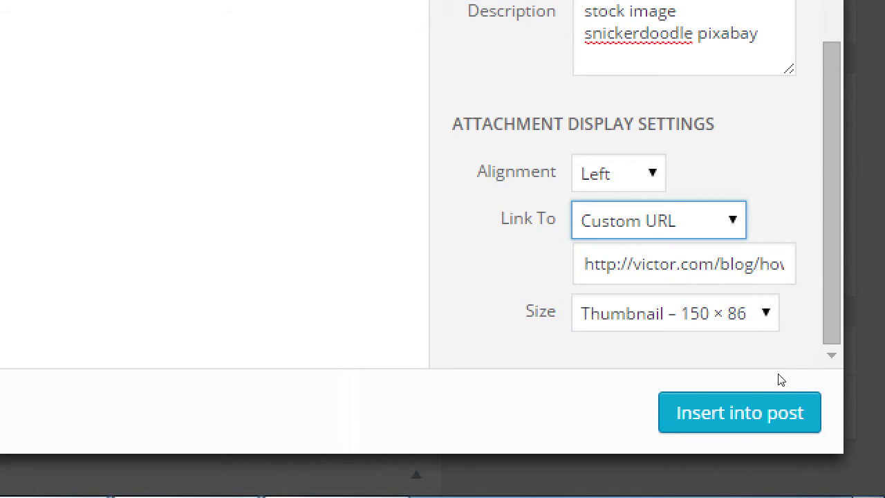
key(alt+Down)
key(Up)
key(Up)
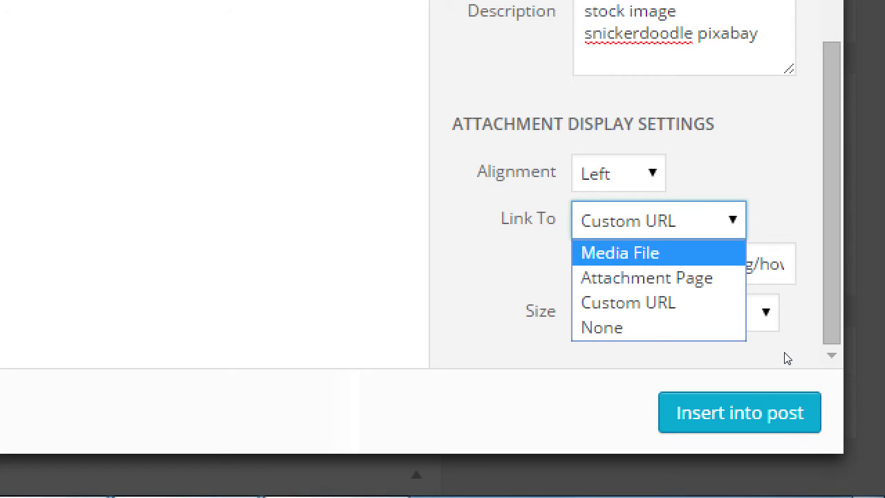
key(Down)
key(Return)
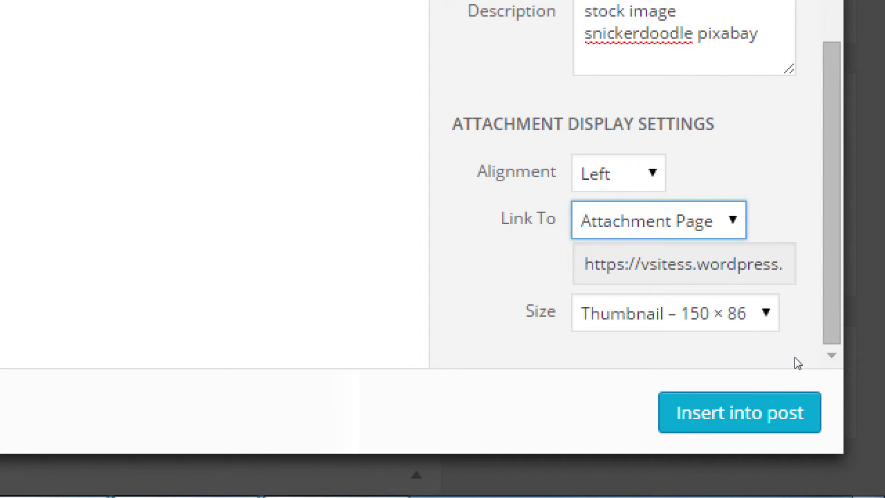
Step: Link the cookie image to its Media File and look over the other link options
key(alt+Down)
key(Up)
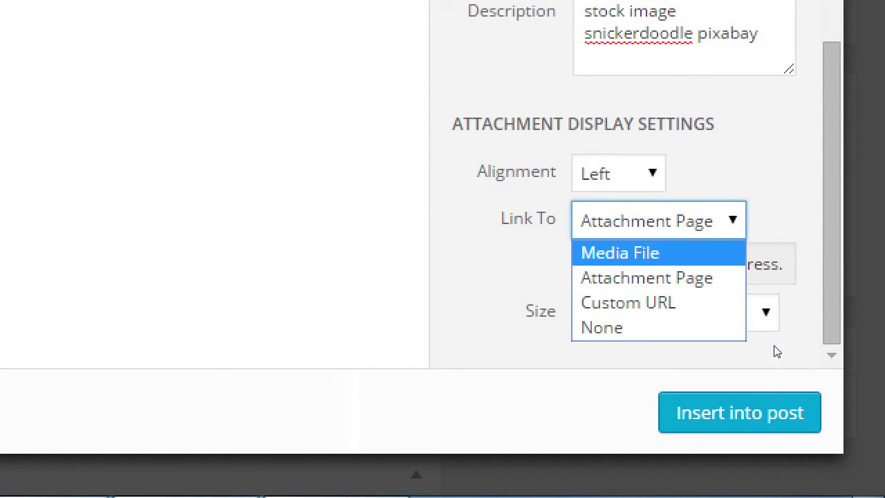
key(Return)
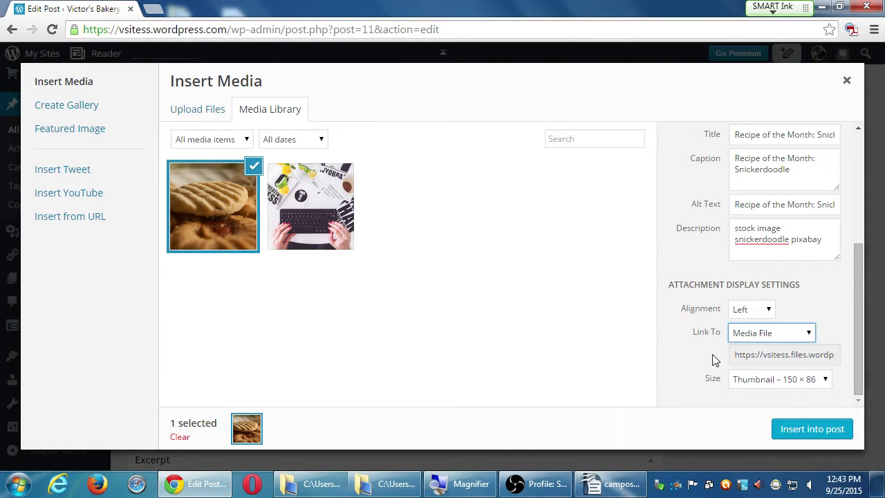
click(776, 335)
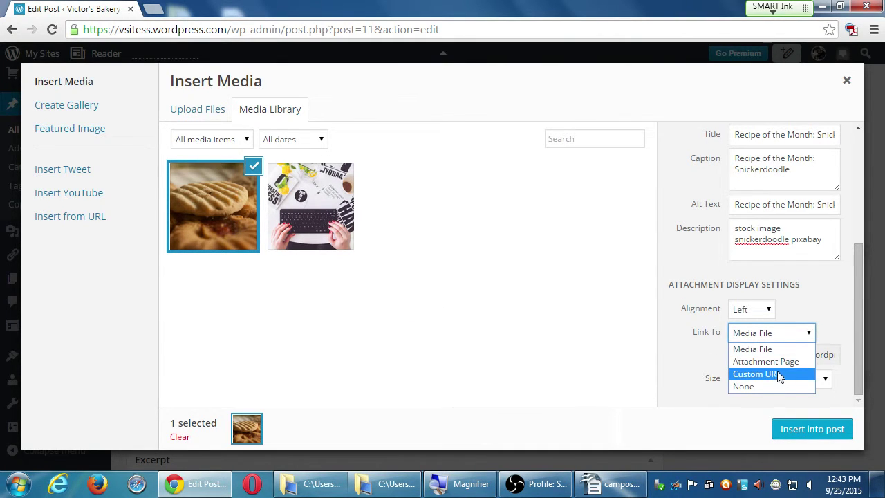
click(650, 367)
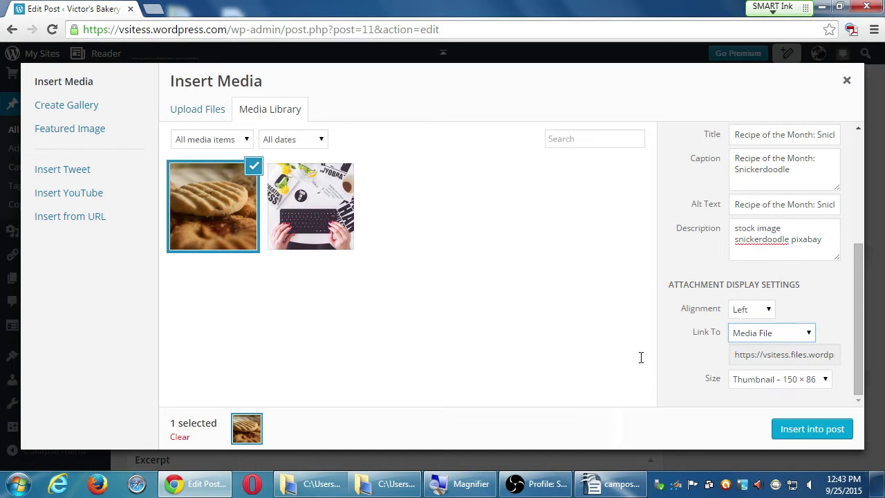
Step: Set the cookie image's size to Full Size – 1280 × 730 and its link target to None
click(747, 378)
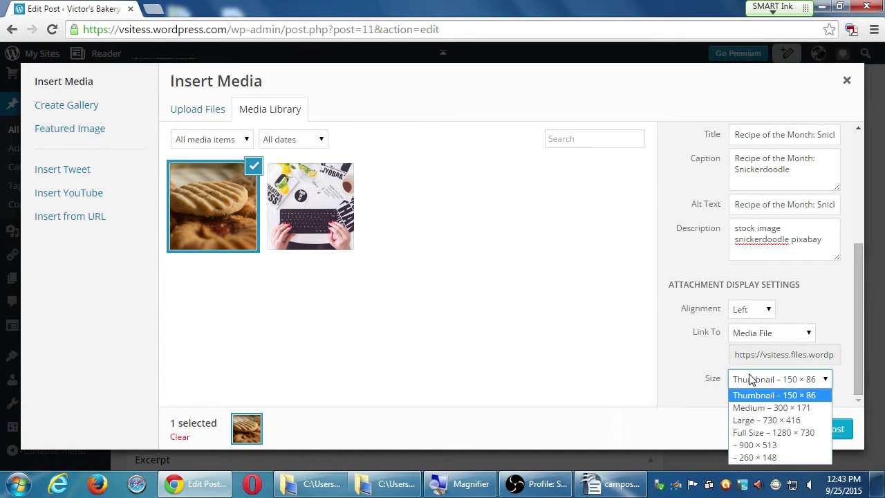
click(757, 433)
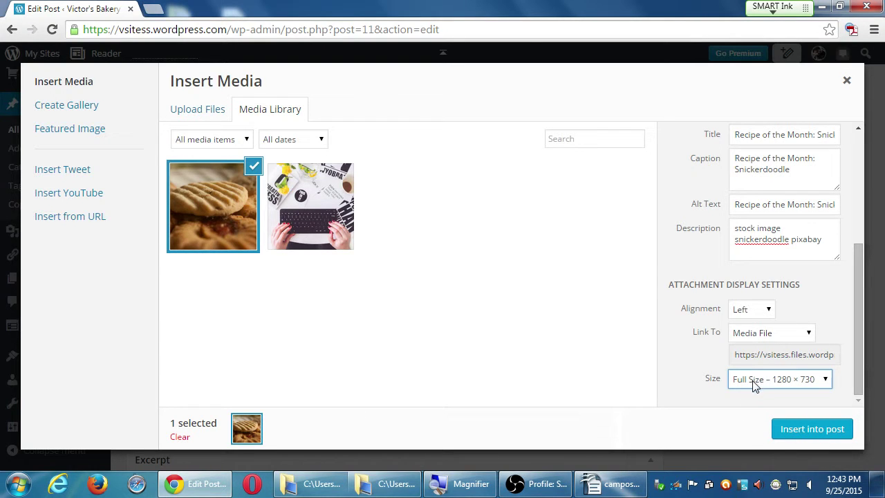
click(743, 332)
click(738, 386)
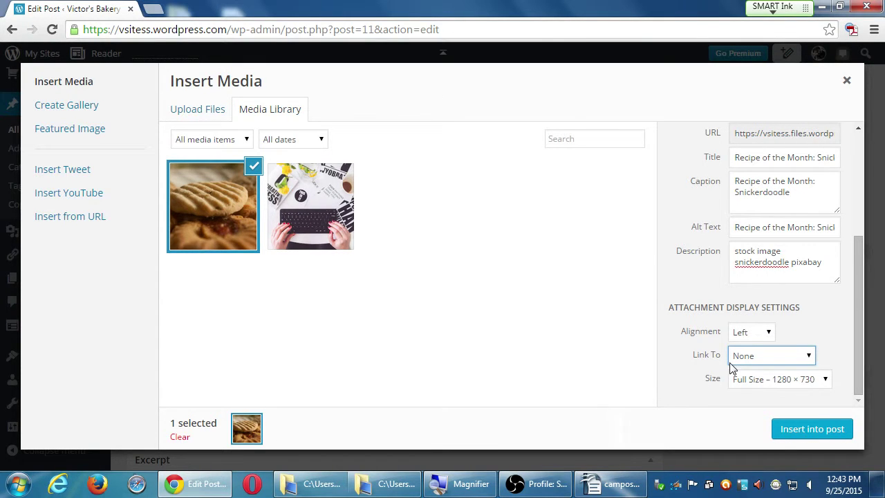
click(736, 360)
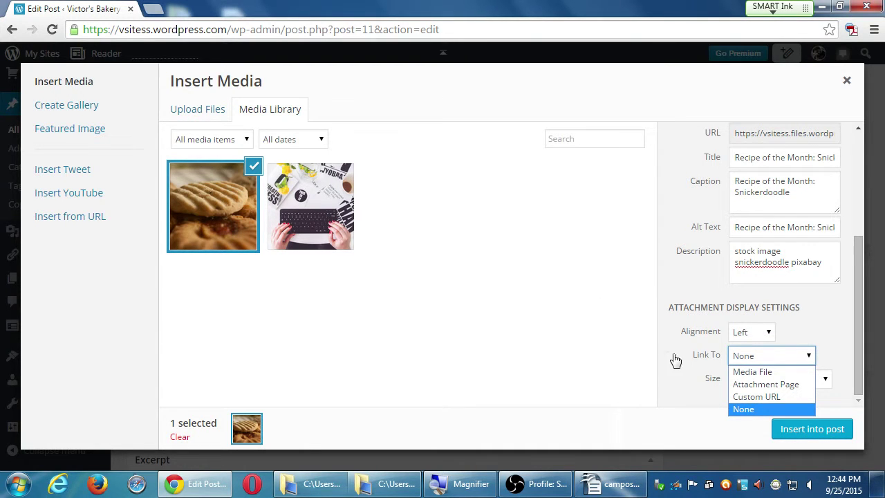
Step: Set the cookie image's link target to Media File and insert the image into the post
click(756, 398)
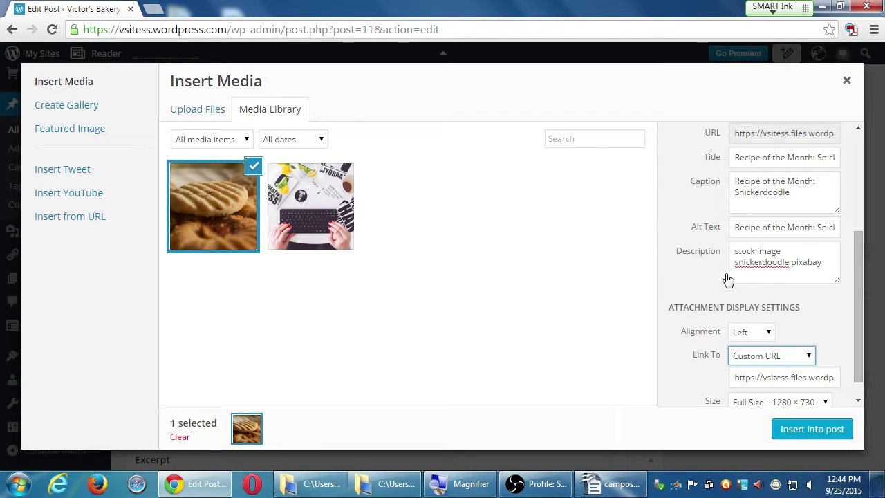
click(780, 360)
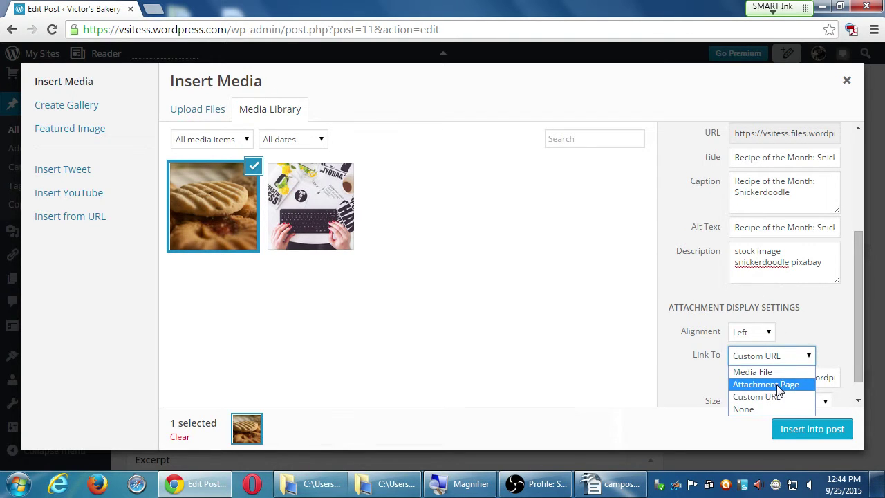
click(781, 373)
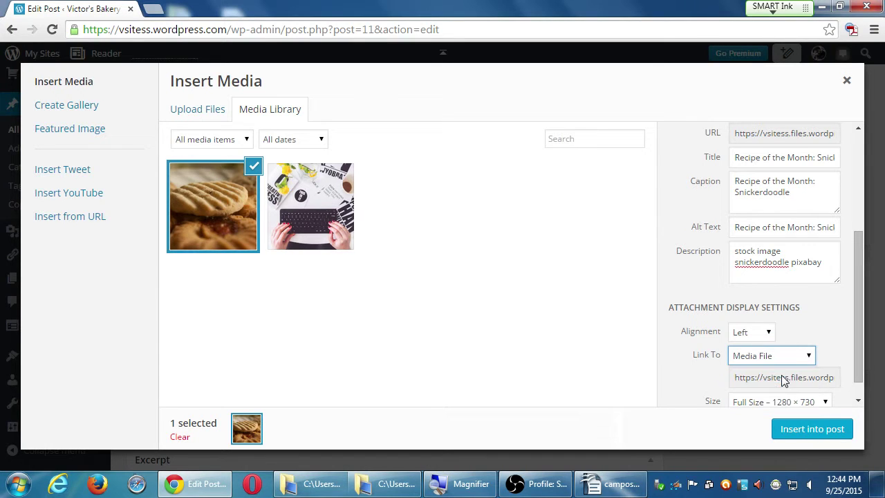
scroll(860, 356, up, 3)
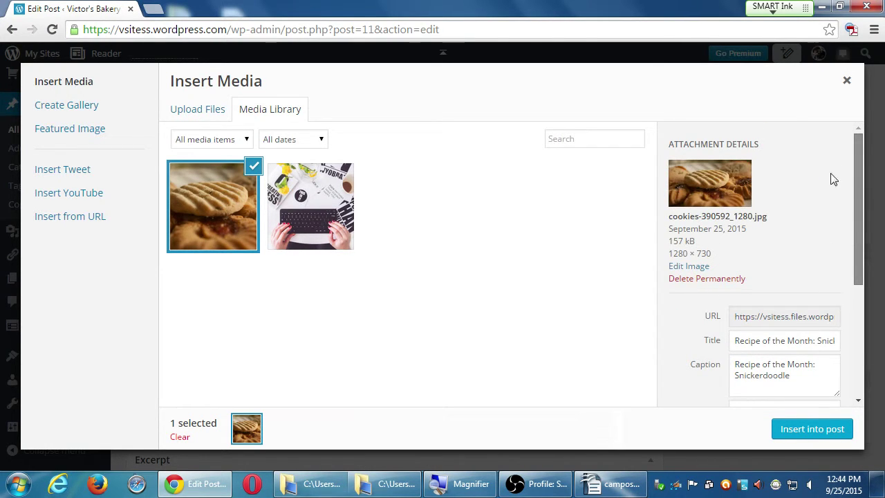
scroll(834, 325, down, 3)
scroll(800, 177, up, 3)
scroll(796, 346, down, 3)
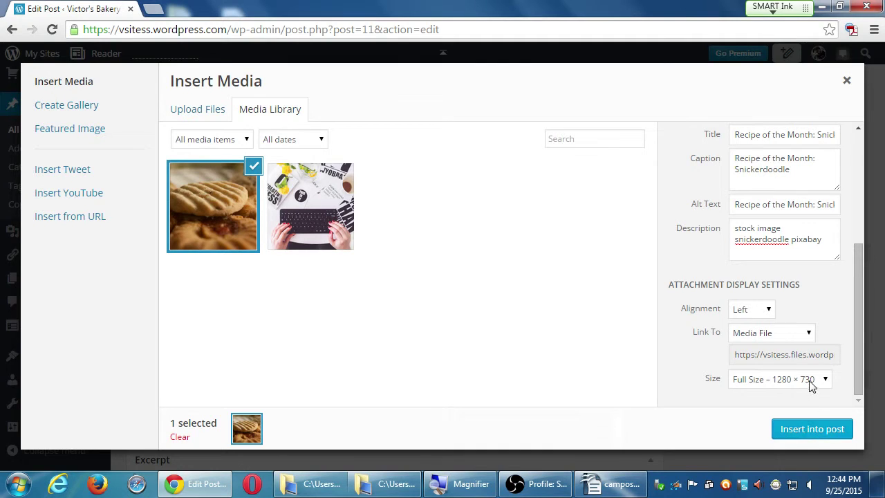
click(811, 429)
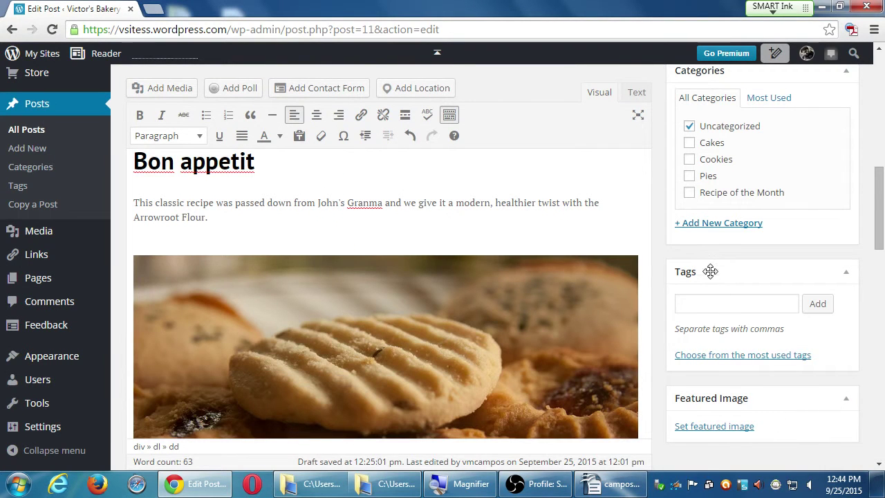
Step: Preview the post changes and examine the inserted cookie image and its caption on the page
scroll(631, 337, down, 1)
scroll(633, 334, down, 1)
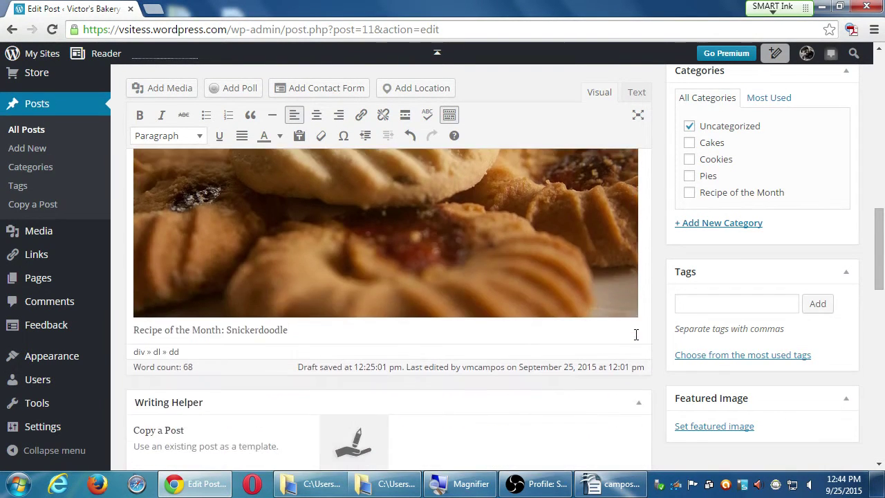
scroll(636, 335, up, 10)
click(801, 130)
click(798, 125)
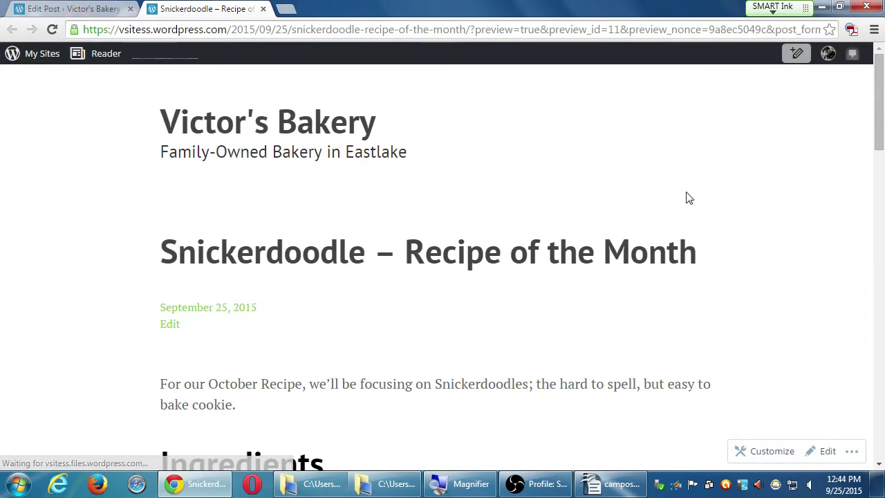
drag(883, 97, 877, 337)
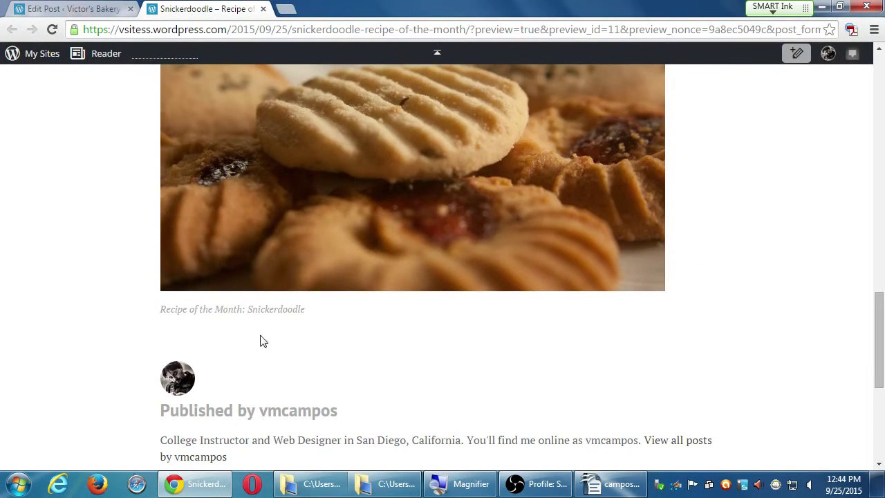
drag(214, 309, 258, 309)
click(447, 331)
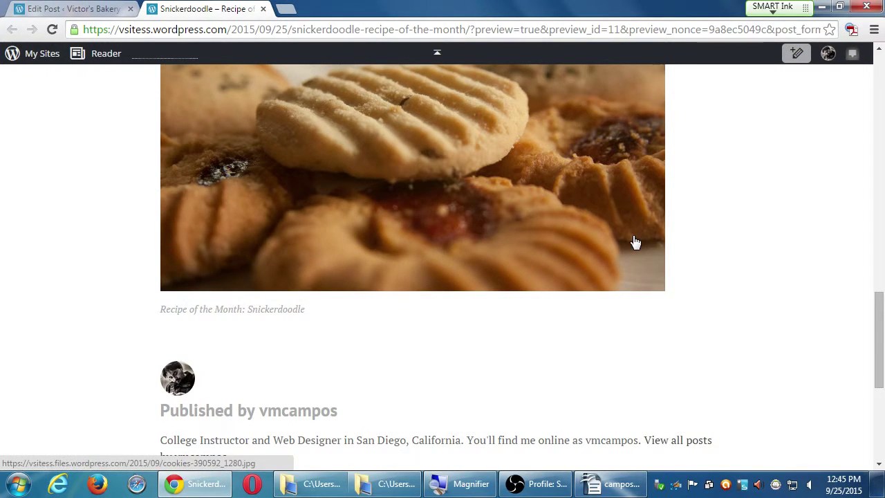
drag(170, 309, 259, 309)
click(359, 325)
scroll(858, 381, up, 3)
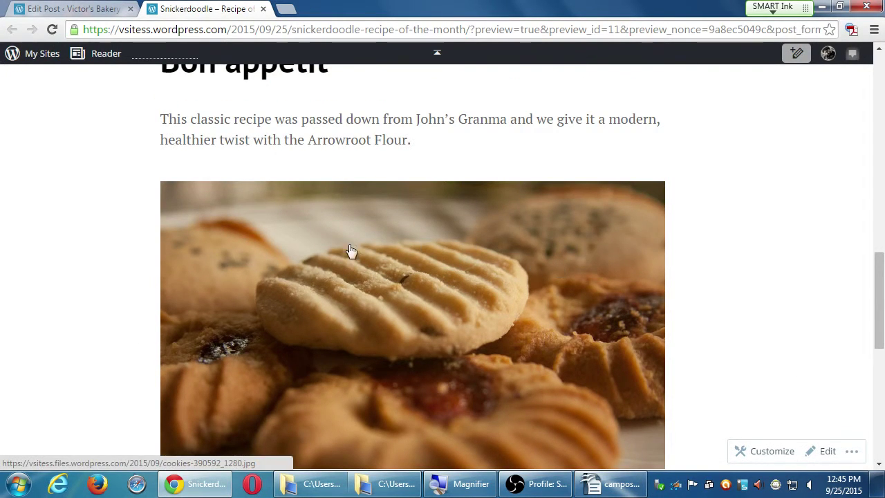
Step: Follow the cookie image's link in the preview, view the file at actual size, and return to the post
click(309, 262)
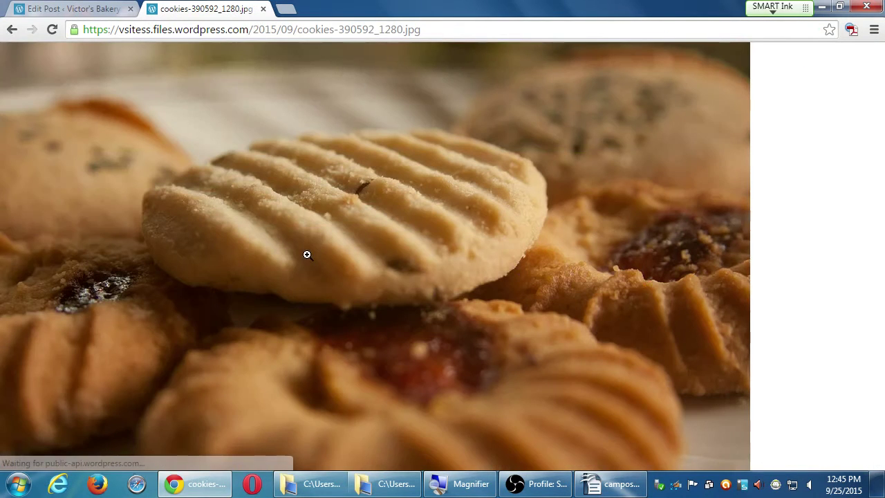
click(336, 307)
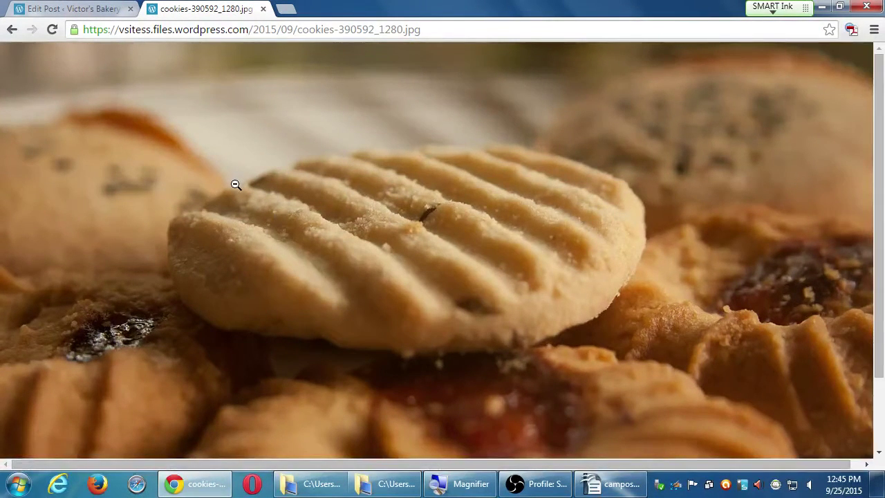
click(236, 185)
click(304, 199)
click(12, 29)
Step: Reopen the linked cookie image, look over it enlarged, and go back to the image's place in the preview
scroll(40, 251, down, 4)
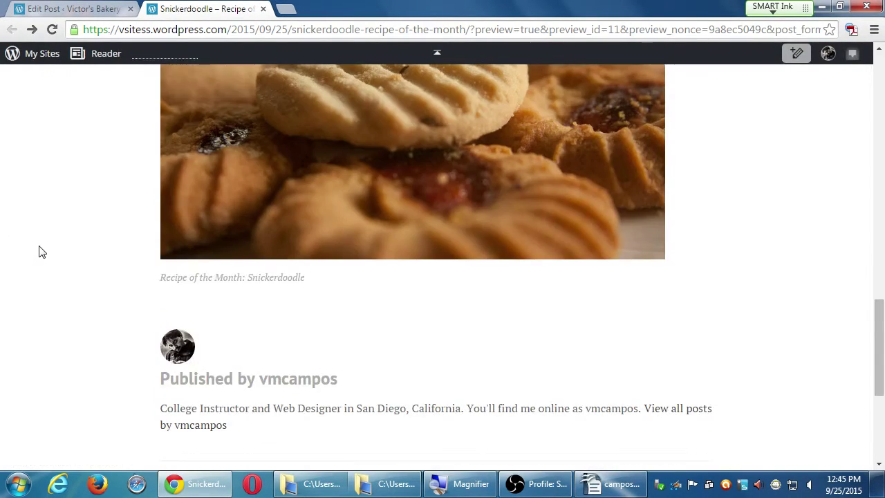
scroll(337, 199, up, 1)
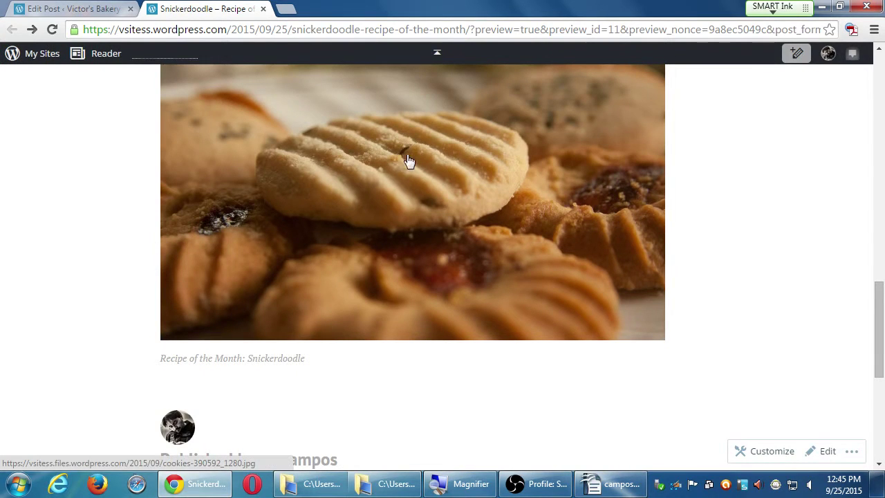
click(422, 183)
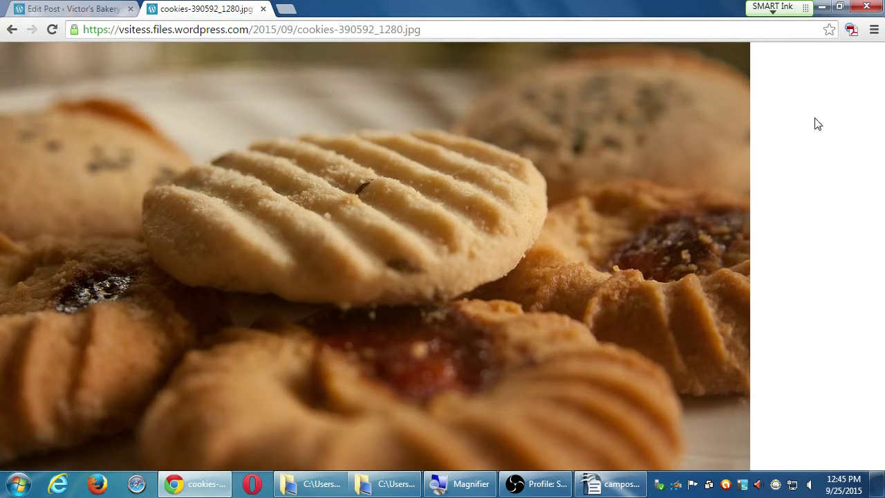
click(636, 207)
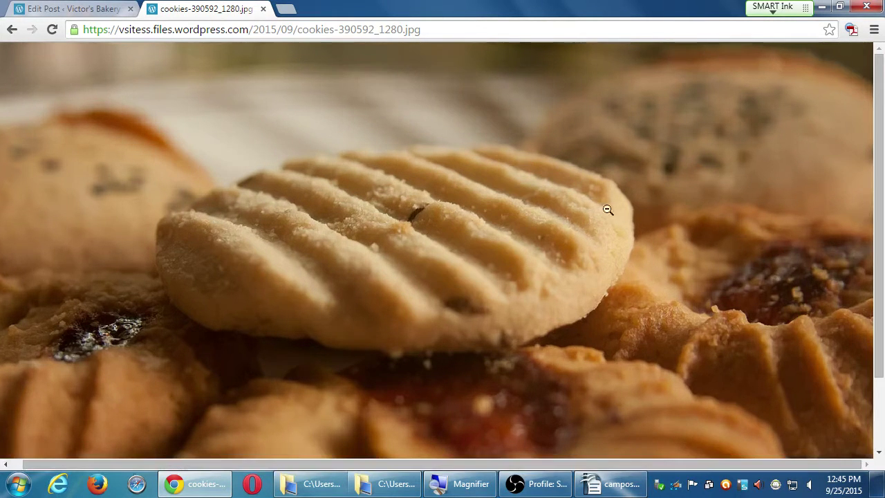
scroll(578, 342, down, 1)
scroll(588, 361, up, 2)
scroll(597, 364, down, 2)
scroll(600, 368, up, 2)
click(11, 31)
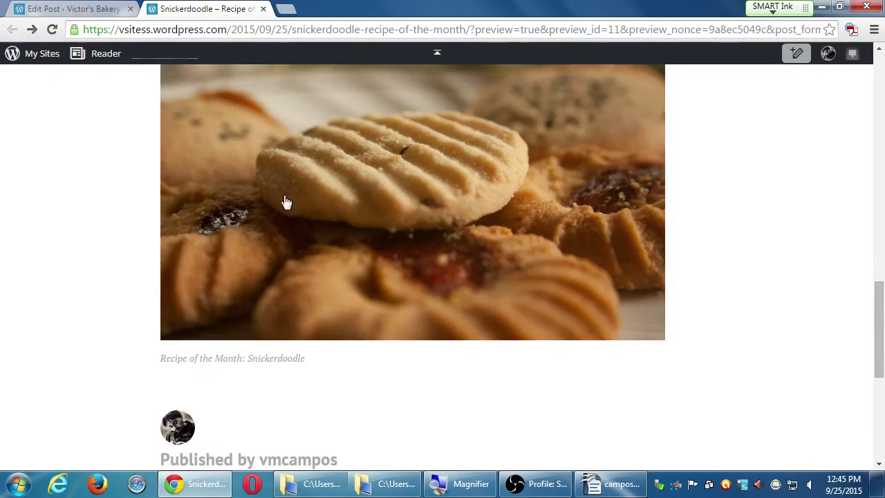
scroll(589, 423, up, 3)
scroll(607, 430, down, 1)
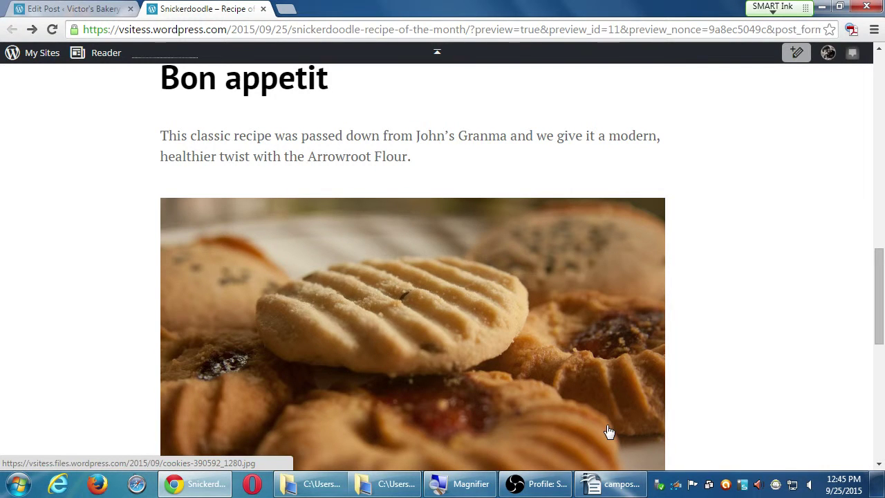
Step: Search the web for "fancybox wordpress" in a new browser tab
key(ctrl+t)
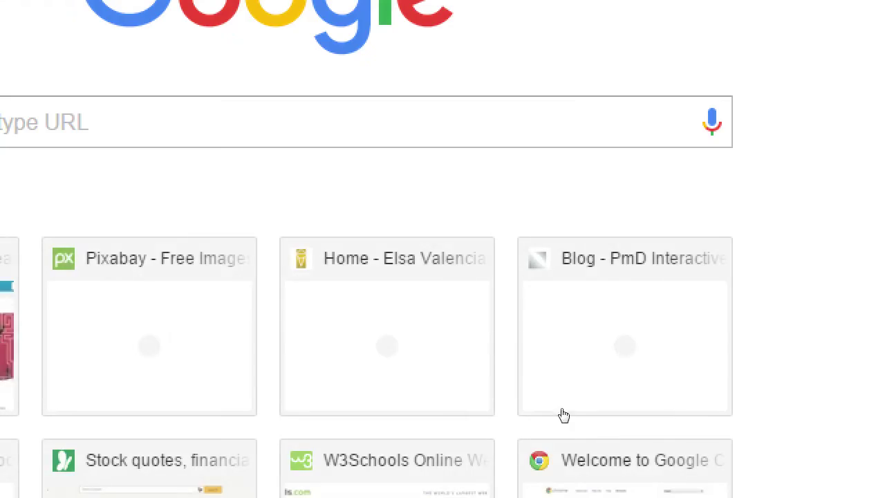
text(fan)
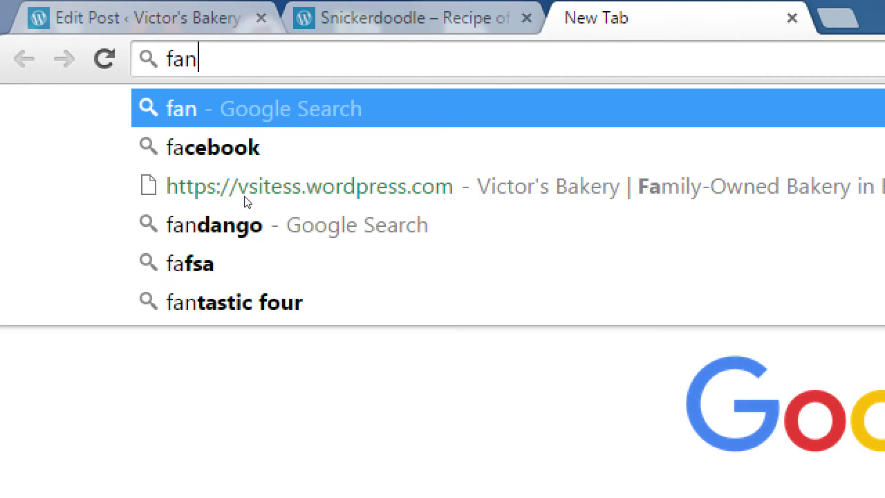
text(cybox)
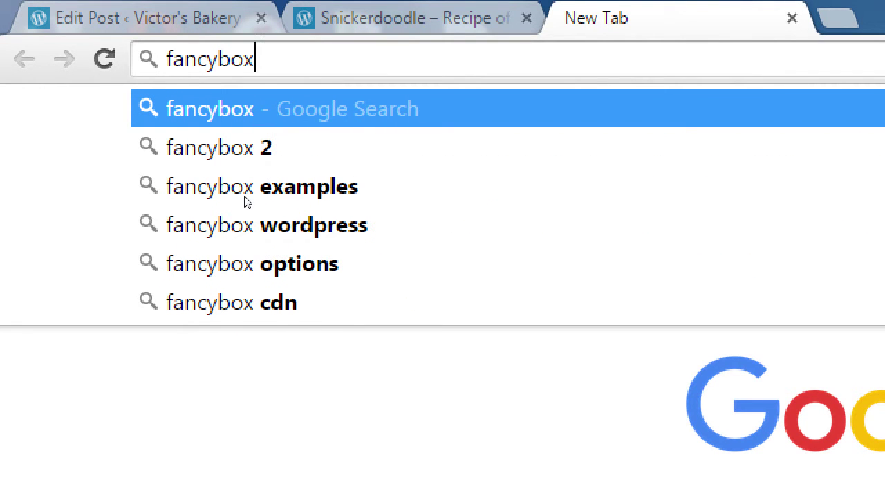
key(Down)
key(Down)
key(Down)
key(Return)
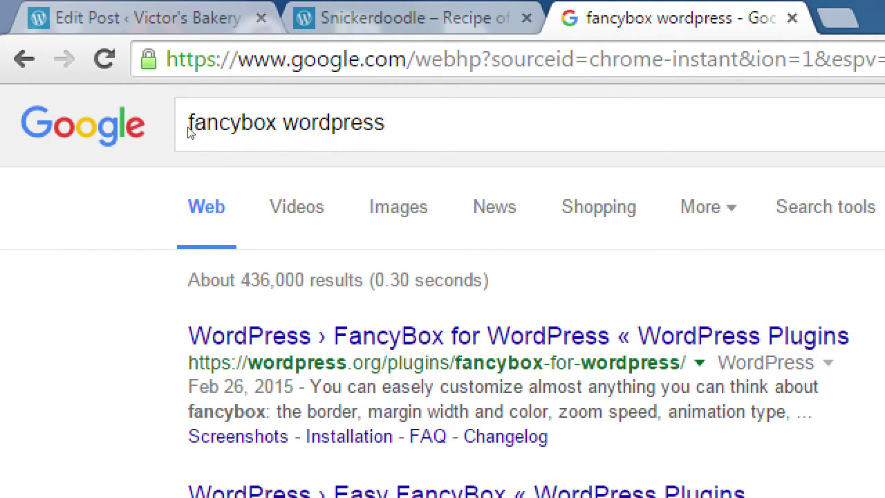
key(ctrl+a)
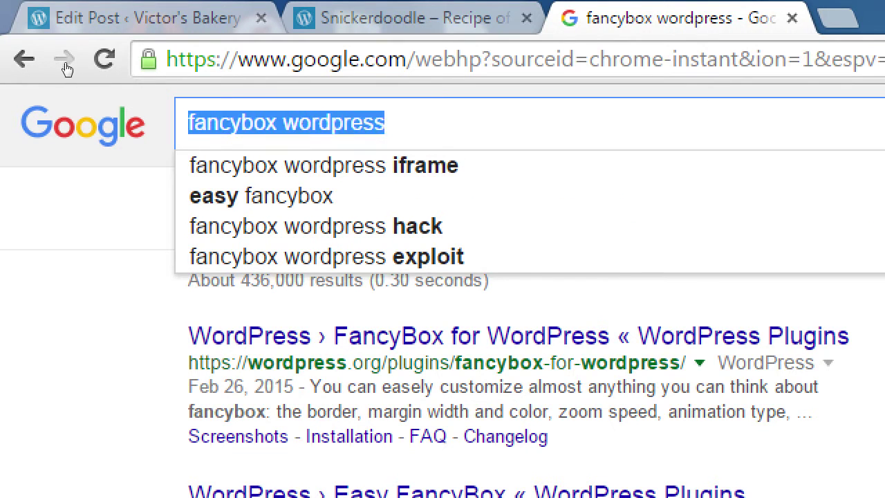
Step: Return to the post editor, select the cookie and keyboard images for a new gallery, and close the media window without creating it
click(90, 5)
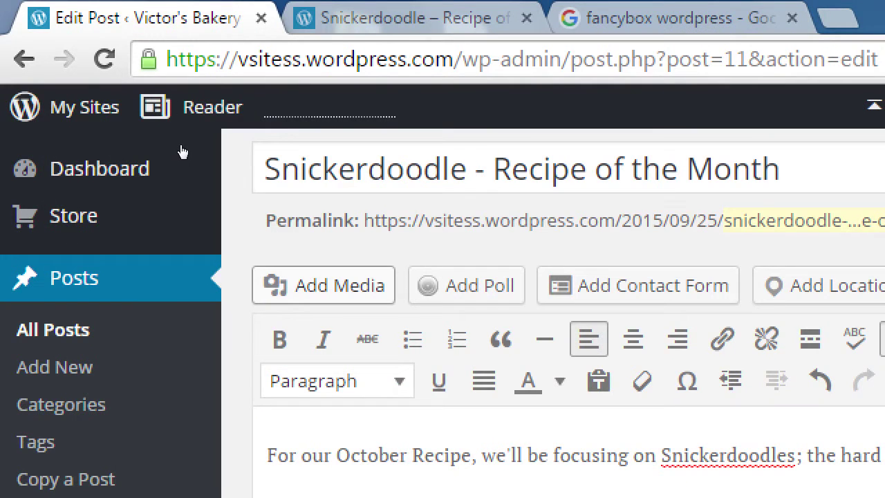
key(Return)
key(Tab)
key(Return)
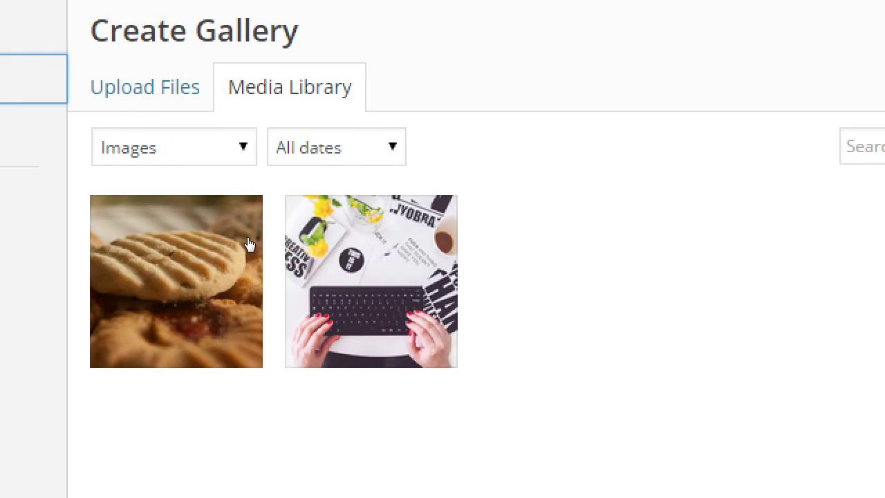
click(52, 273)
click(132, 260)
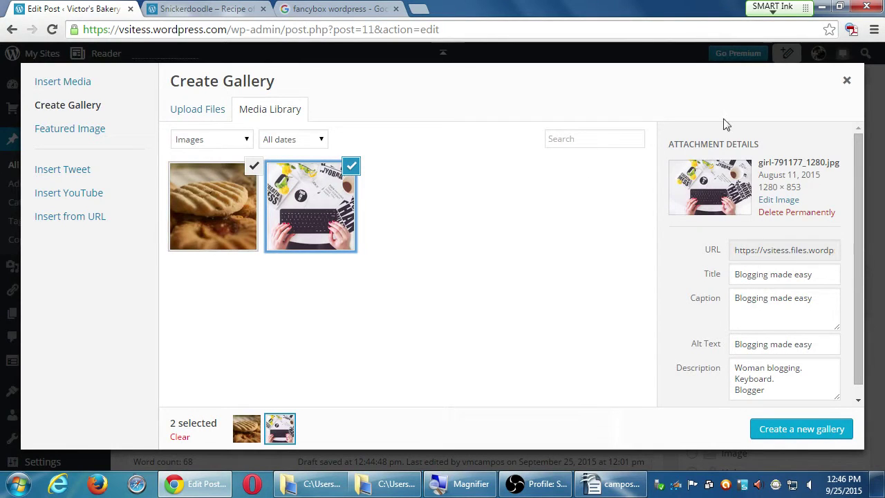
click(853, 83)
Step: Look over the post's content, the inserted cookie image, and the Publish, Format and Categories settings
scroll(346, 373, down, 15)
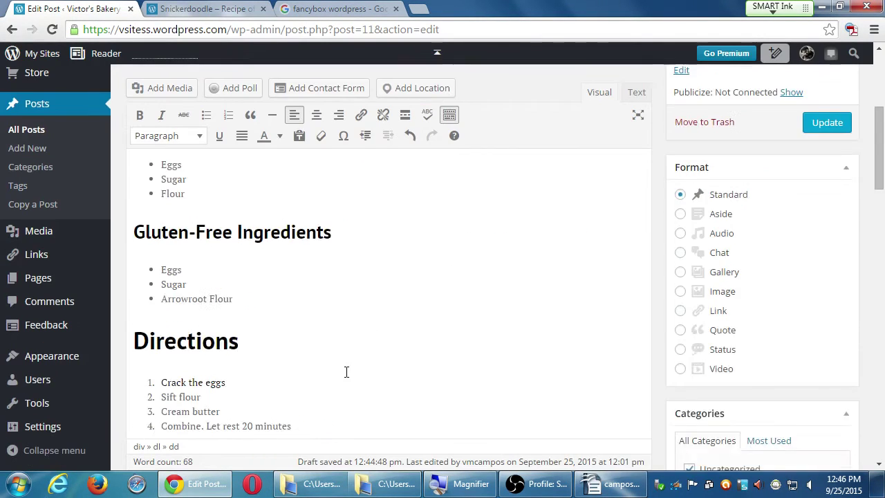
scroll(356, 384, up, 12)
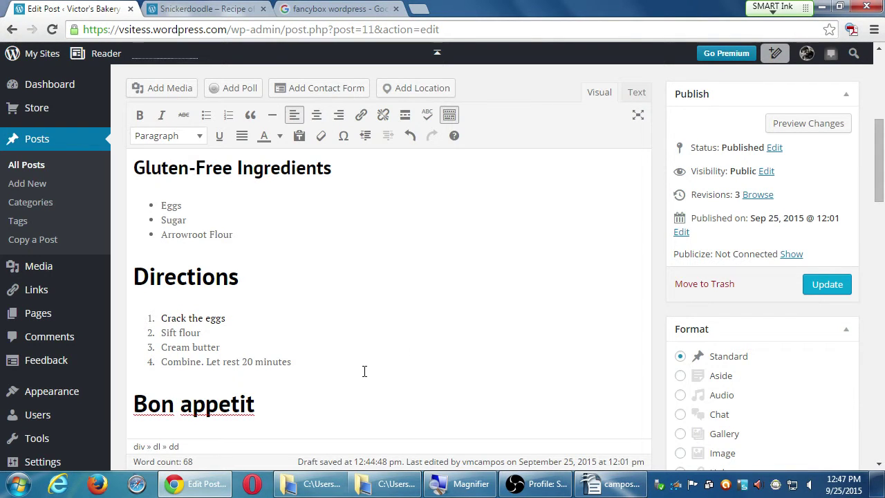
scroll(664, 274, down, 3)
scroll(661, 272, down, 1)
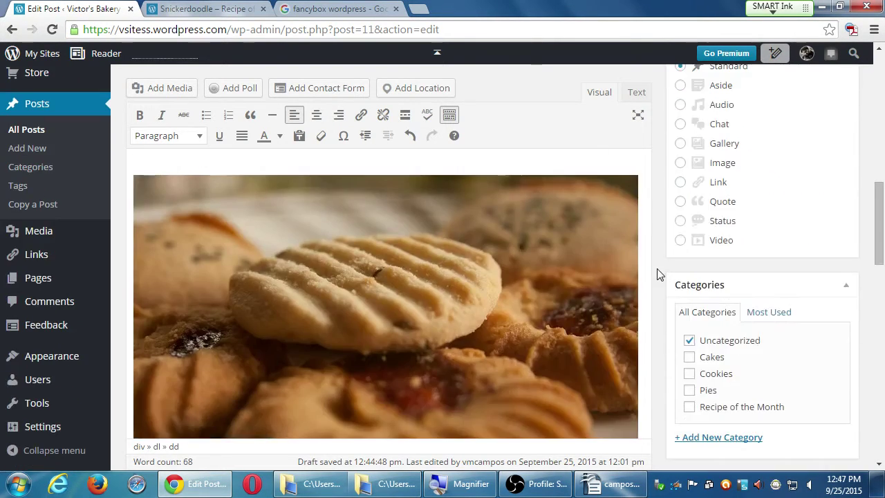
scroll(655, 270, up, 2)
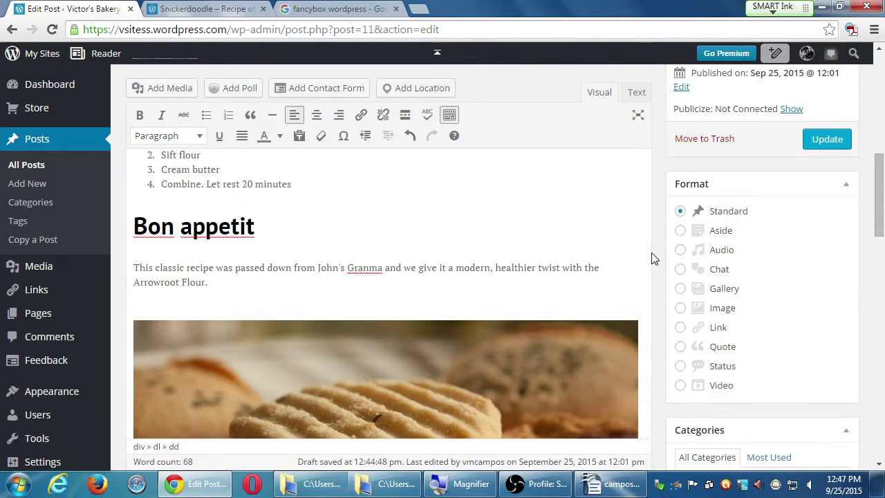
scroll(654, 259, down, 5)
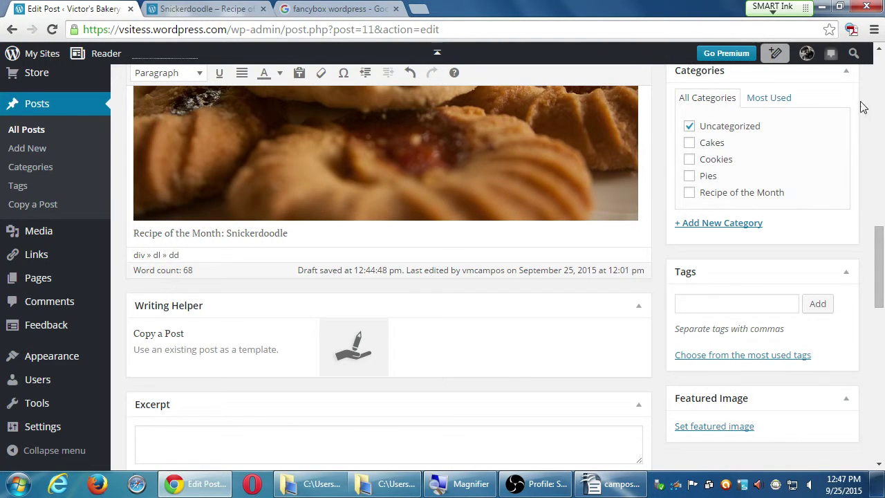
click(878, 90)
click(879, 90)
click(878, 90)
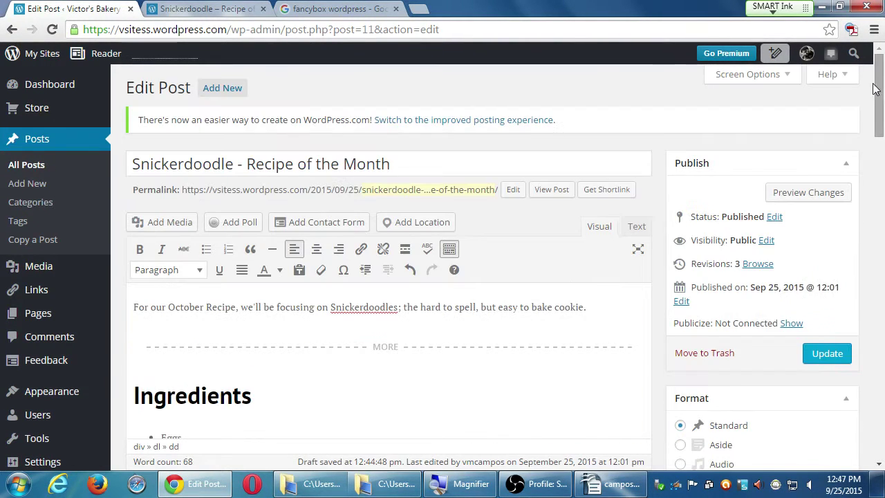
drag(878, 90, 879, 156)
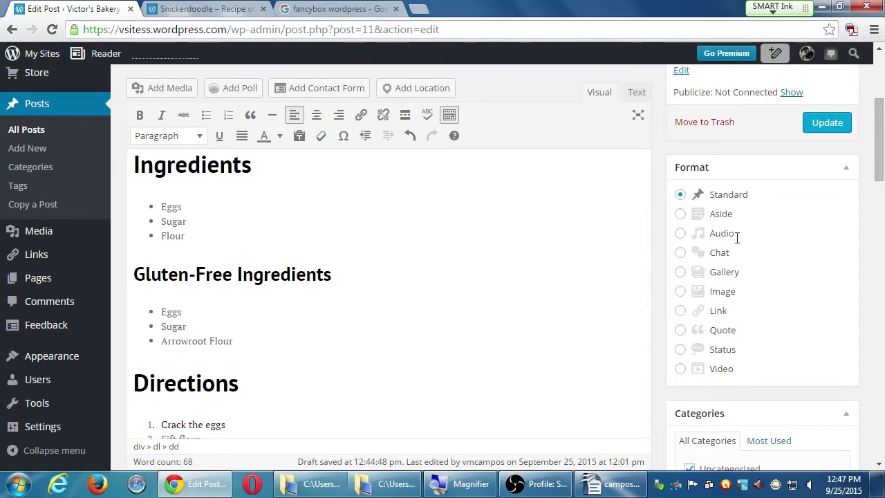
drag(876, 146, 877, 187)
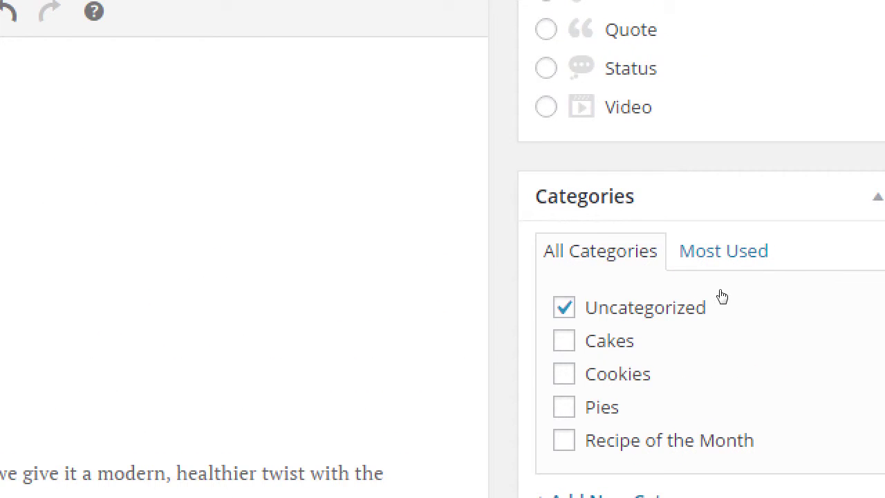
Step: Change the post's category from Uncategorized to Cookies
click(692, 288)
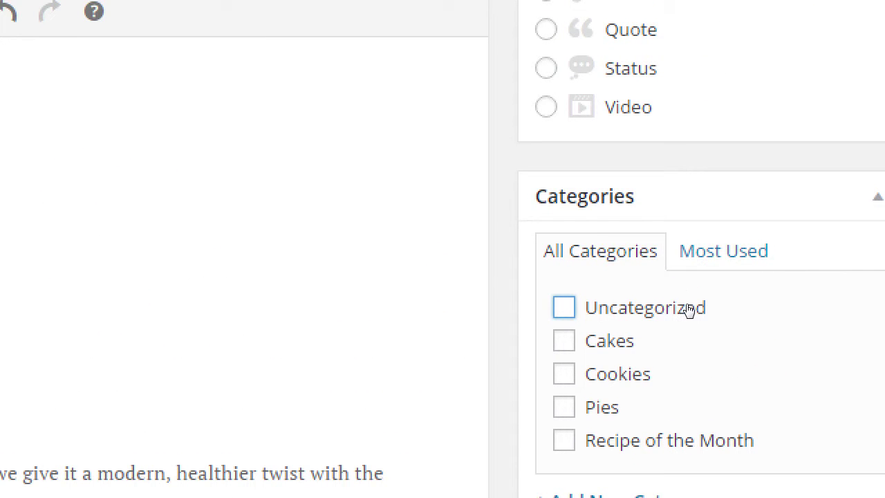
key(Tab)
key(Tab)
key(space)
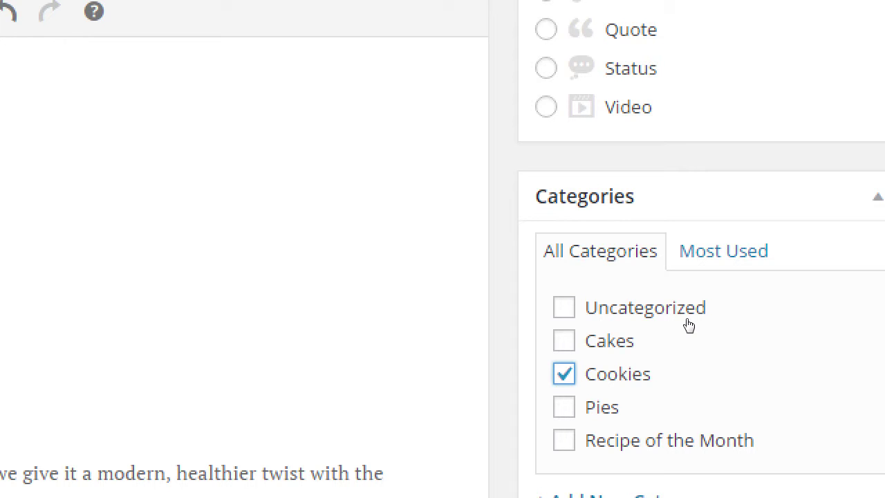
Step: Open the post editor's Screen Options, look over the available sections, and close them again
scroll(858, 145, up, 6)
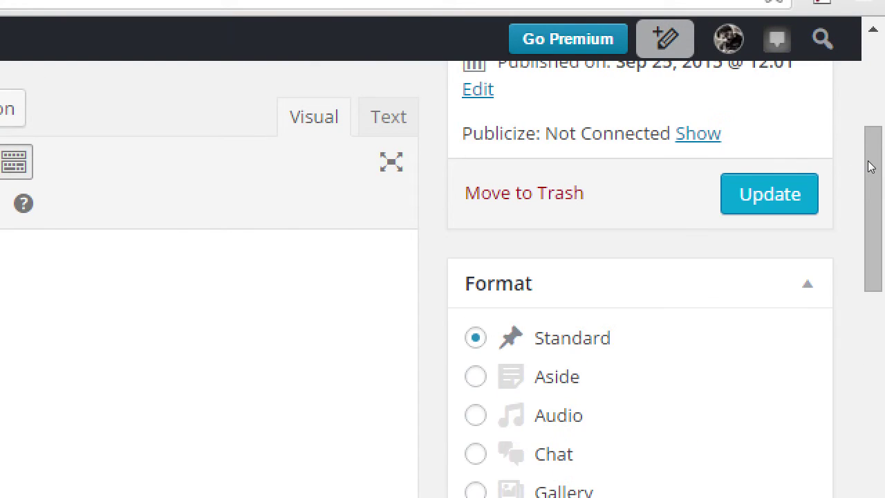
scroll(865, 182, up, 1)
scroll(839, 197, up, 6)
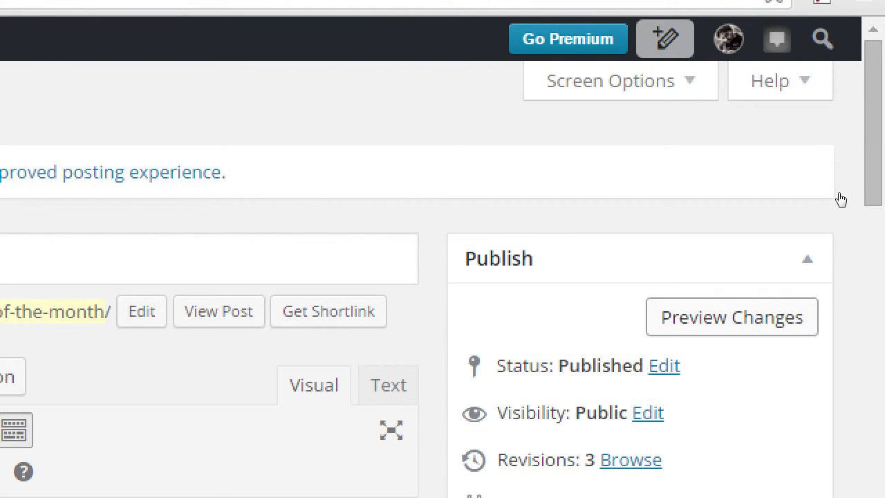
click(739, 80)
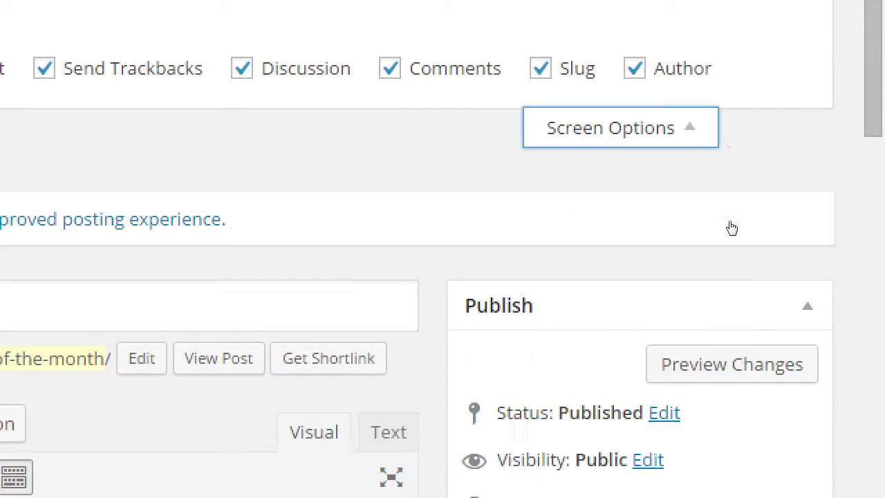
click(610, 303)
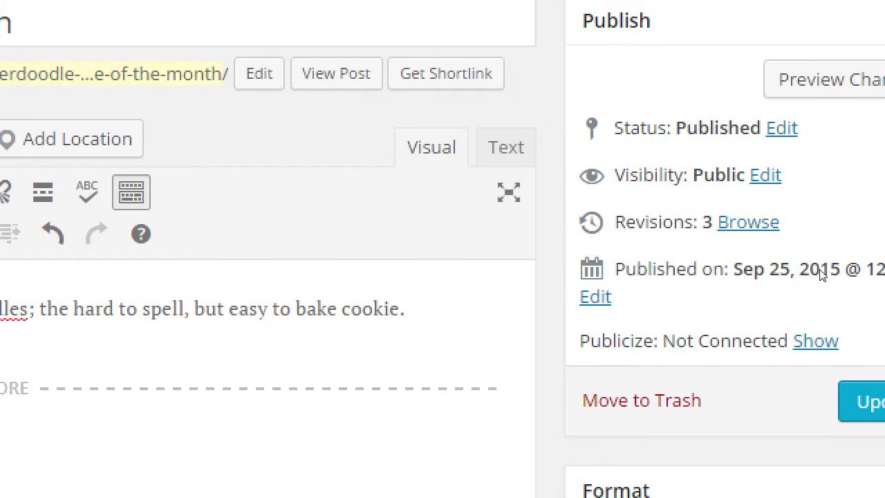
Step: Add the tag "Arrowroot Flour" to the post
scroll(804, 402, down, 3)
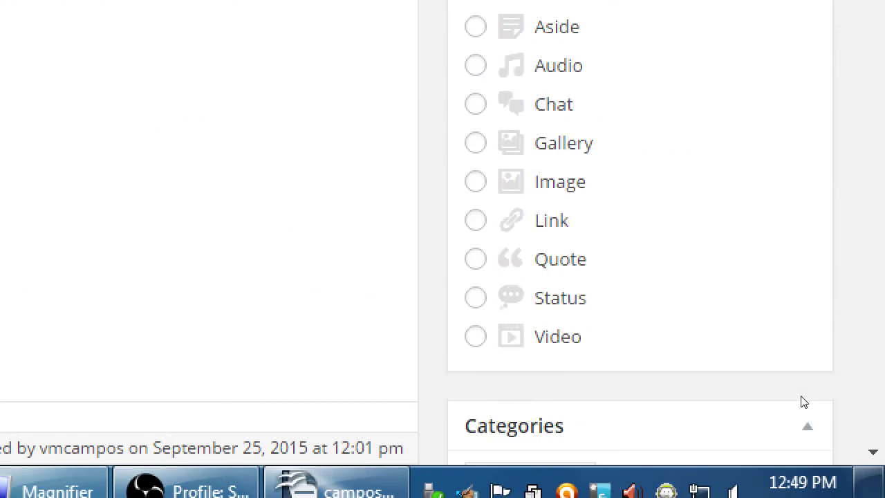
scroll(805, 402, down, 5)
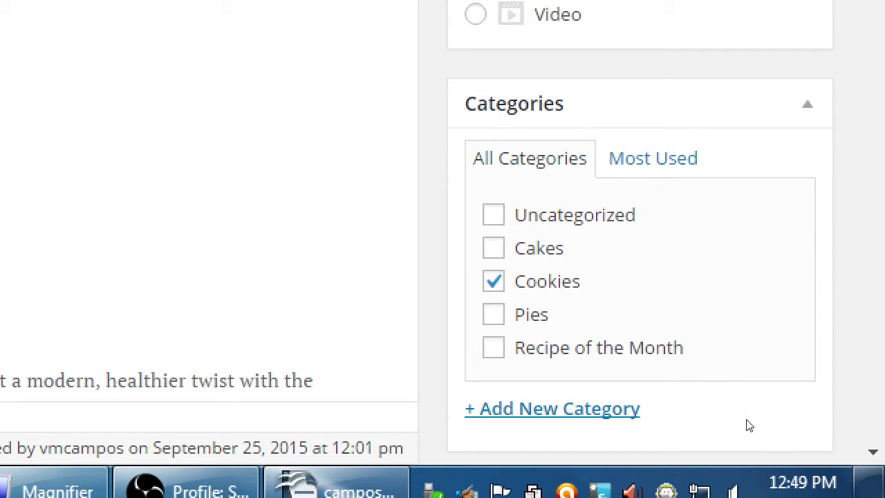
scroll(695, 457, up, 2)
scroll(696, 438, down, 3)
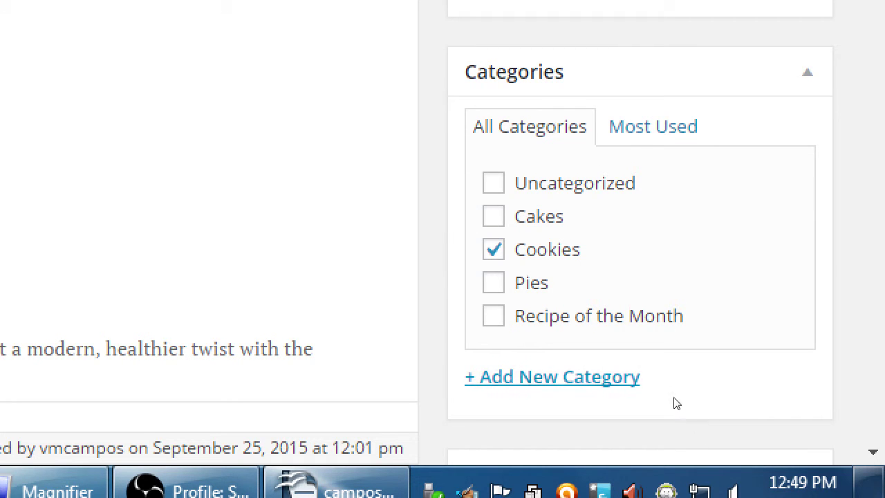
scroll(664, 366, down, 5)
scroll(662, 366, down, 2)
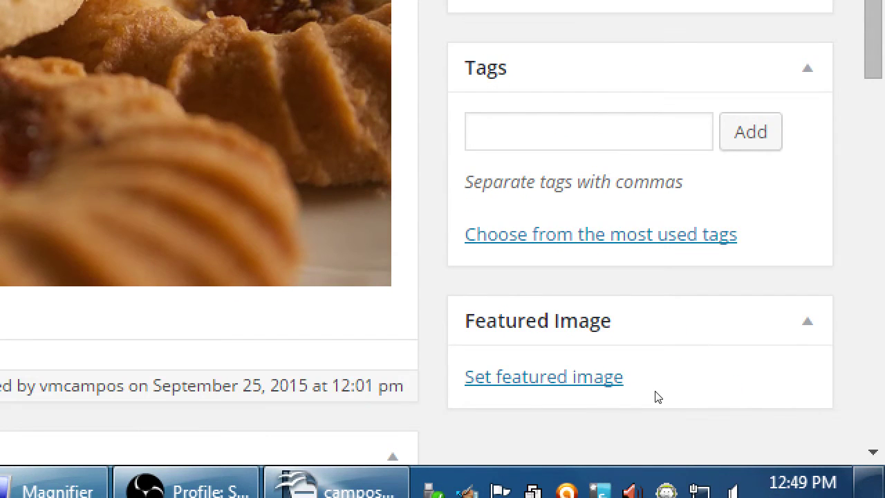
scroll(655, 397, up, 2)
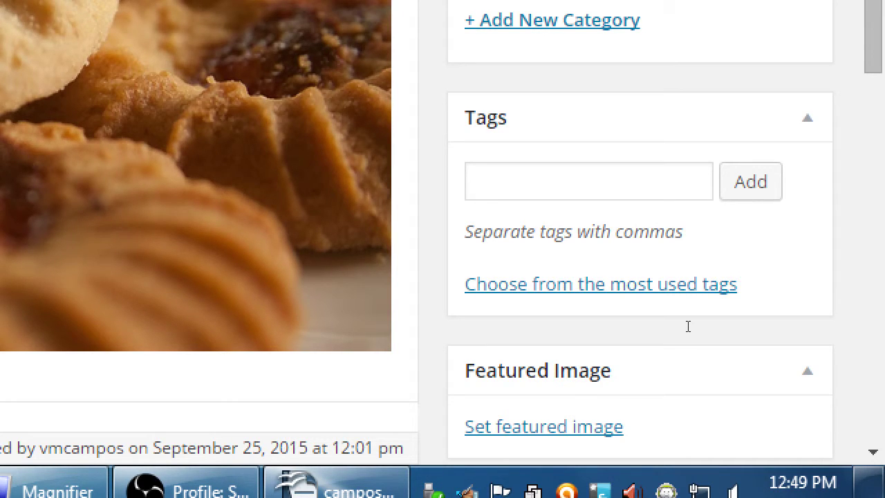
key(Tab)
text(arrow)
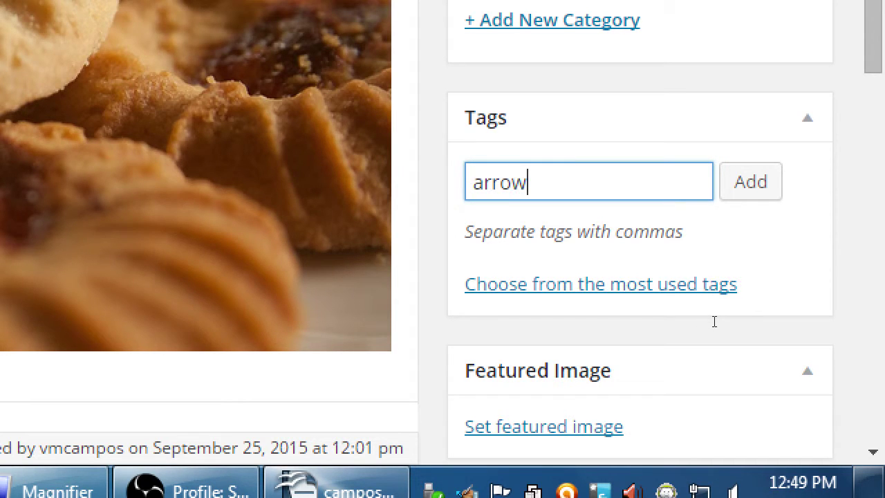
key(BackSpace)
key(BackSpace)
key(BackSpace)
key(BackSpace)
key(BackSpace)
text(Arrowroot Flour)
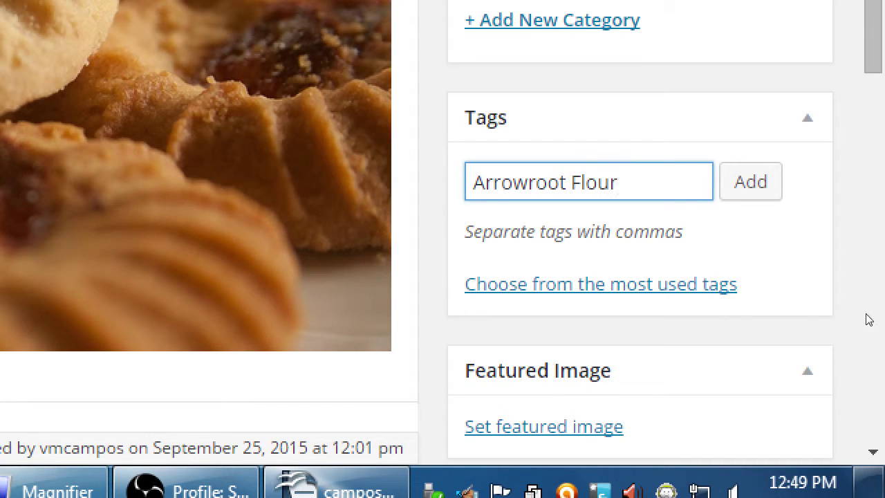
key(Return)
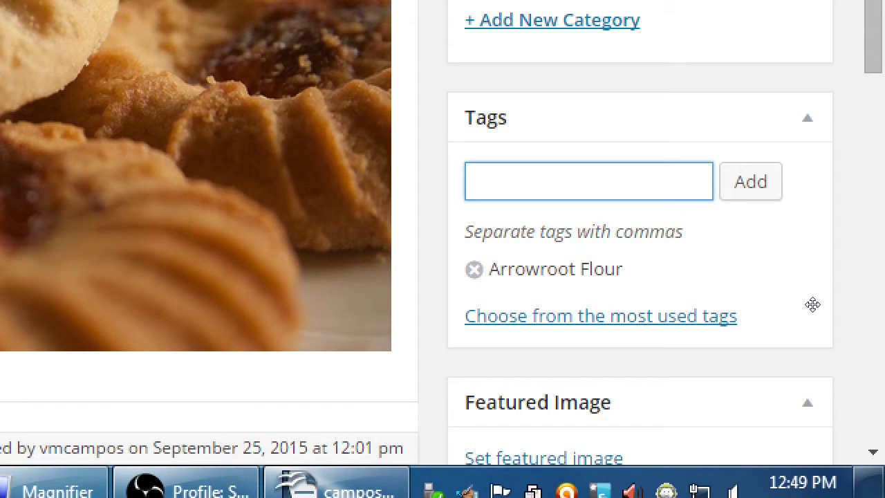
Step: Add "Classic Recipe" as another tag on the post
text(Classic Recipe)
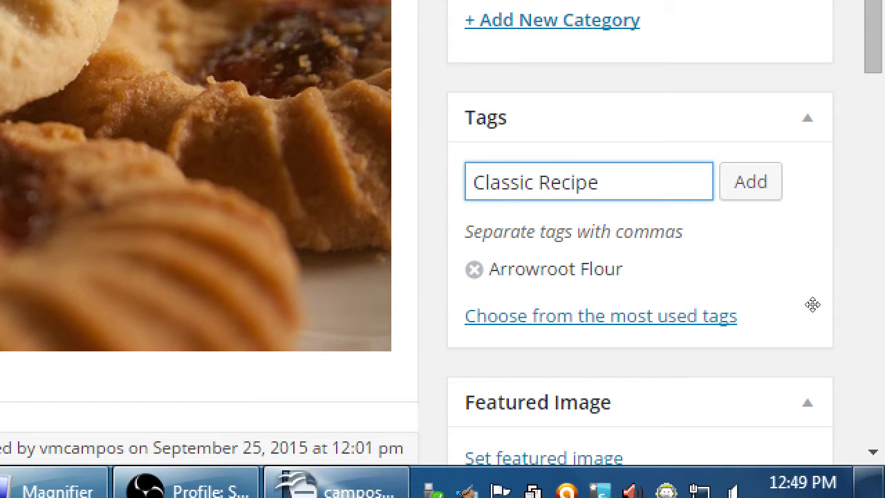
key(Tab)
key(Return)
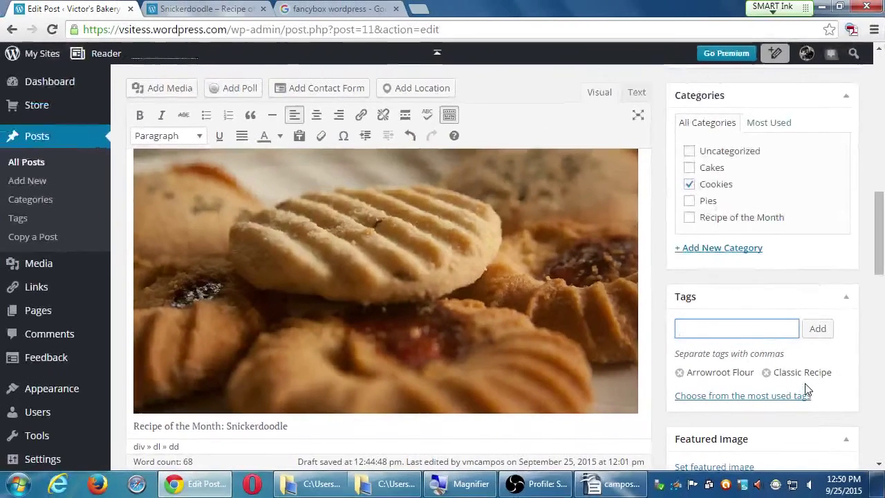
Step: Look at the Featured Image option, the cookie image in the content, and the Excerpt box below the editor
scroll(799, 384, down, 4)
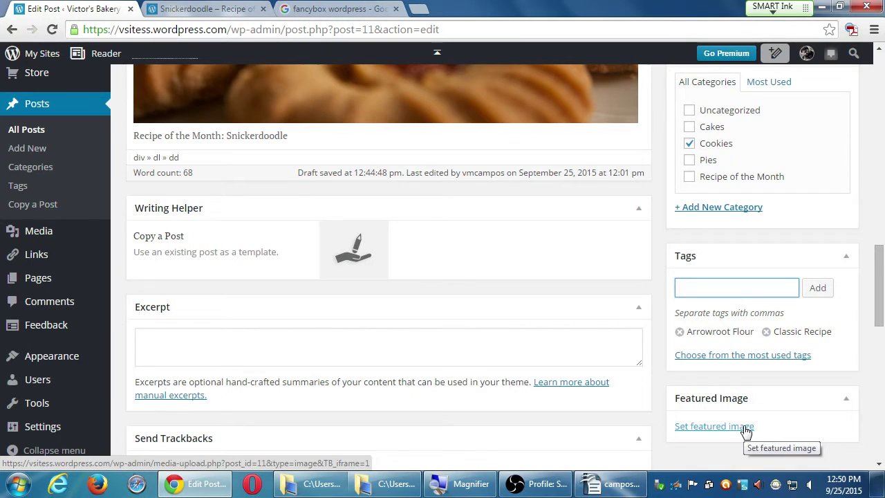
scroll(745, 427, up, 3)
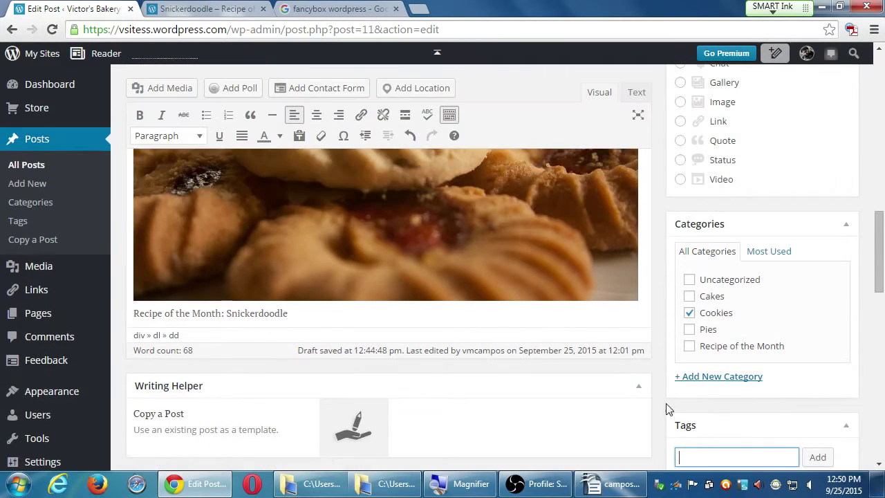
click(442, 269)
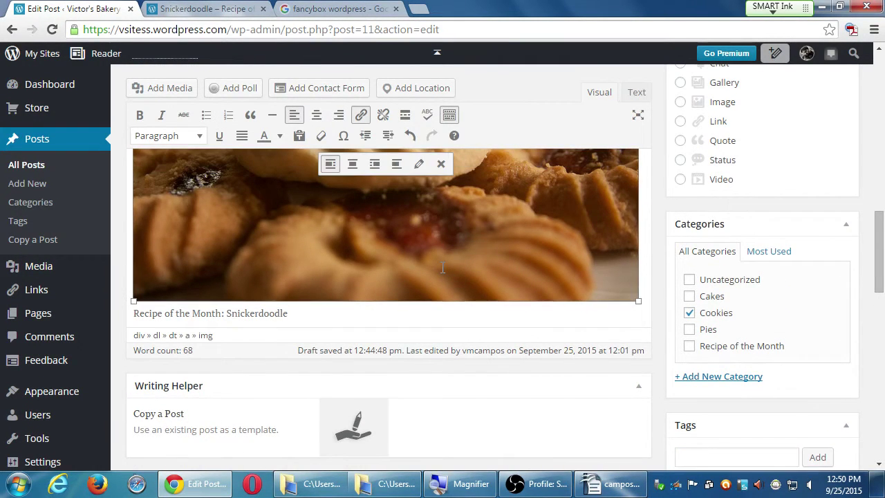
scroll(678, 256, down, 4)
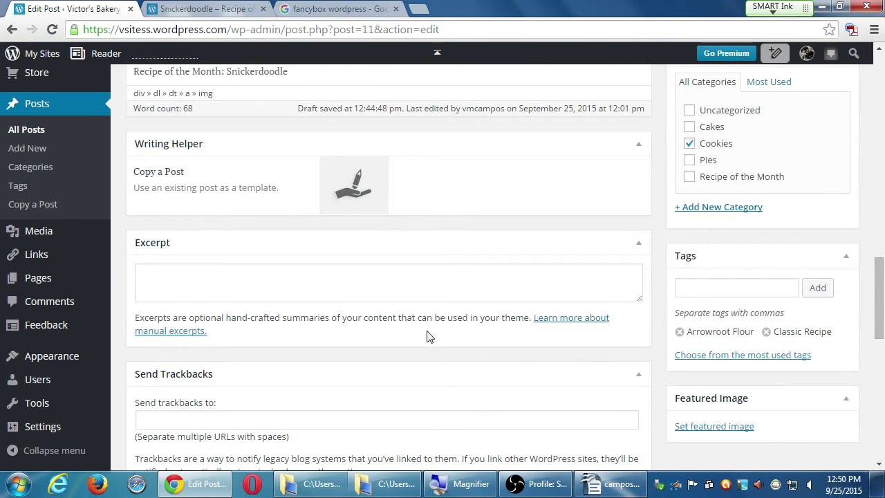
click(435, 296)
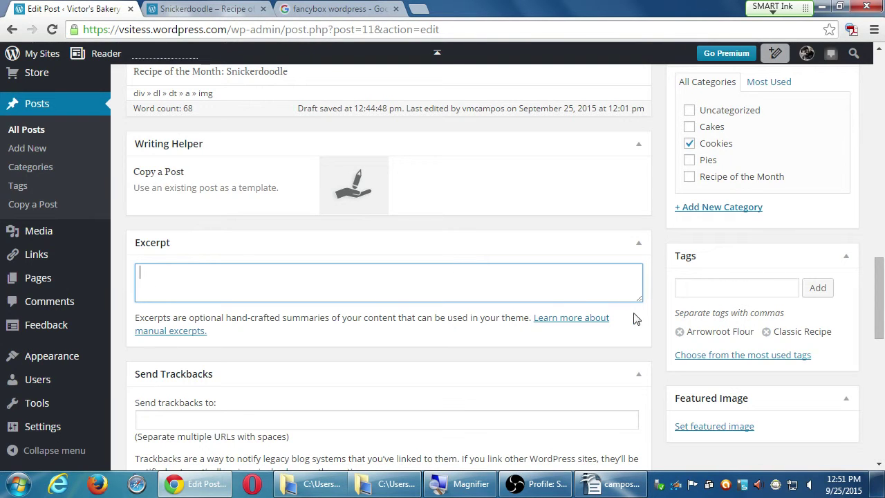
Step: Turn the post's Allow comments option off and back on in the Discussion settings
drag(880, 297, 881, 326)
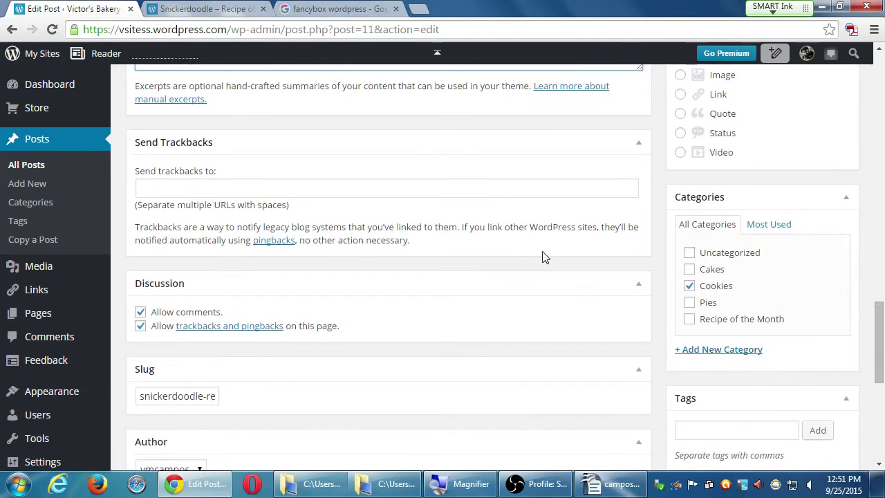
click(168, 314)
click(168, 315)
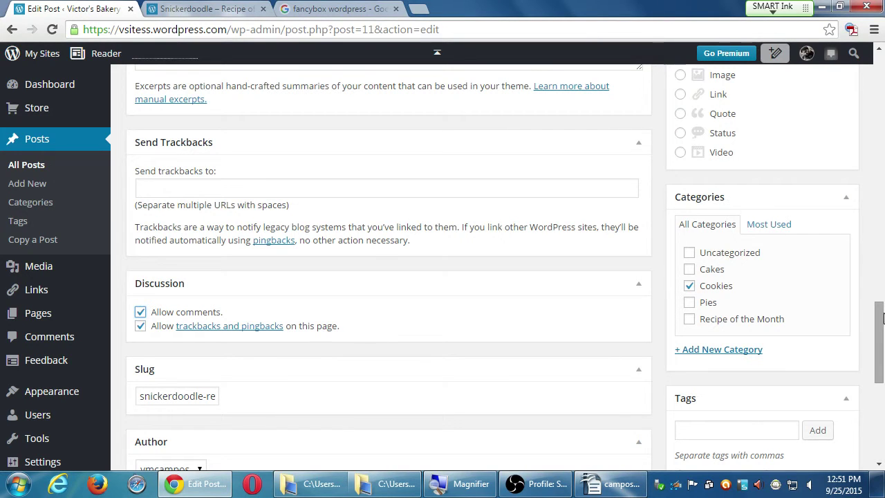
Step: Examine the post's slug and compare it with the permalink under the title, passing the Excerpt, Trackbacks and Discussion sections
drag(178, 399, 255, 398)
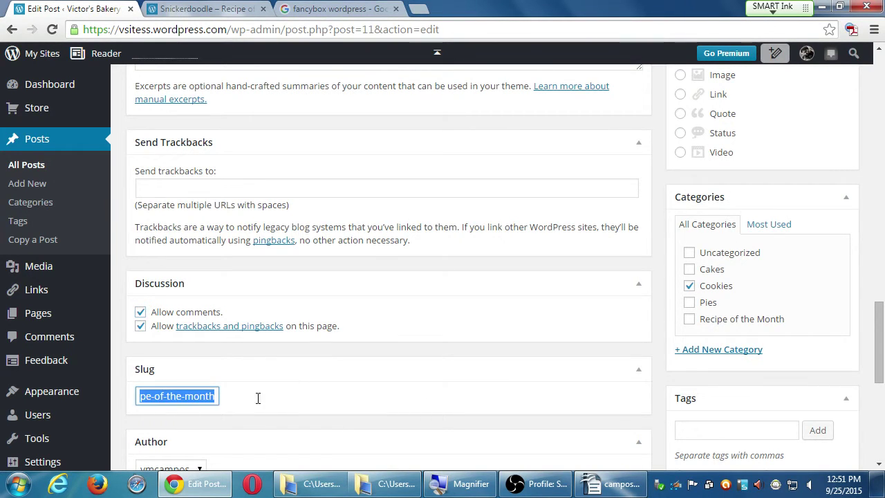
click(195, 396)
scroll(438, 458, up, 12)
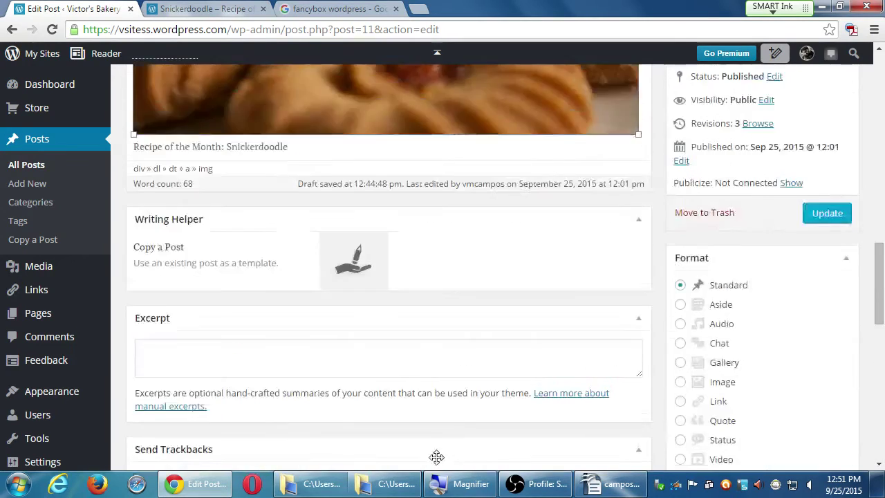
scroll(439, 334, up, 8)
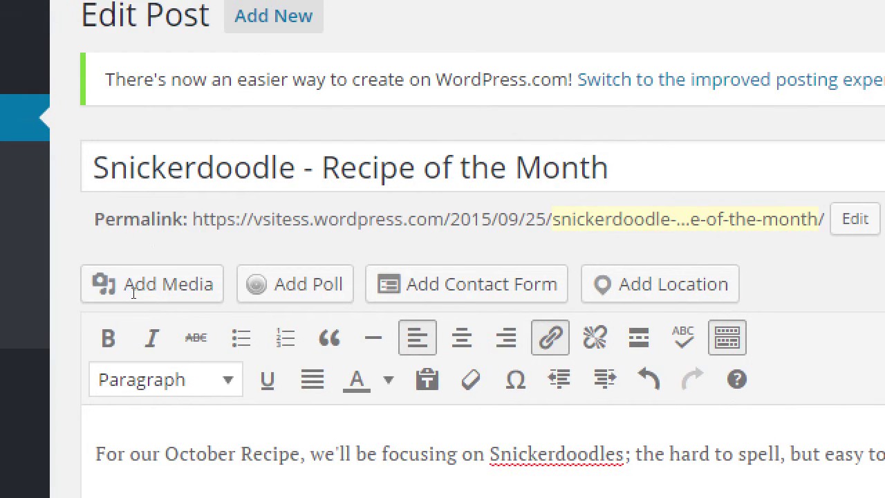
scroll(121, 273, down, 5)
scroll(159, 296, down, 15)
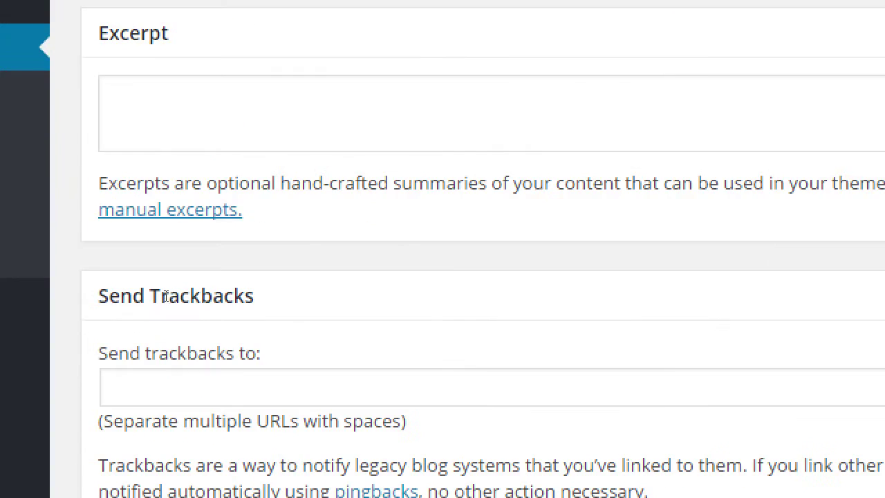
scroll(170, 289, down, 2)
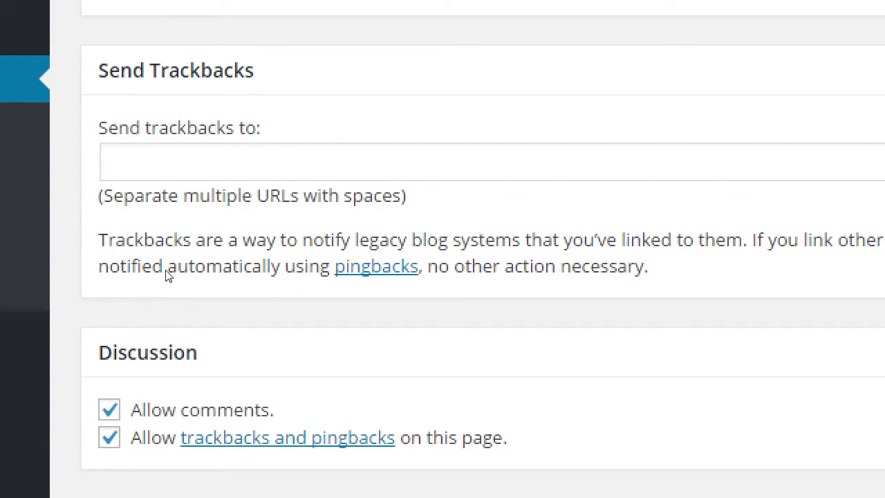
scroll(167, 285, down, 5)
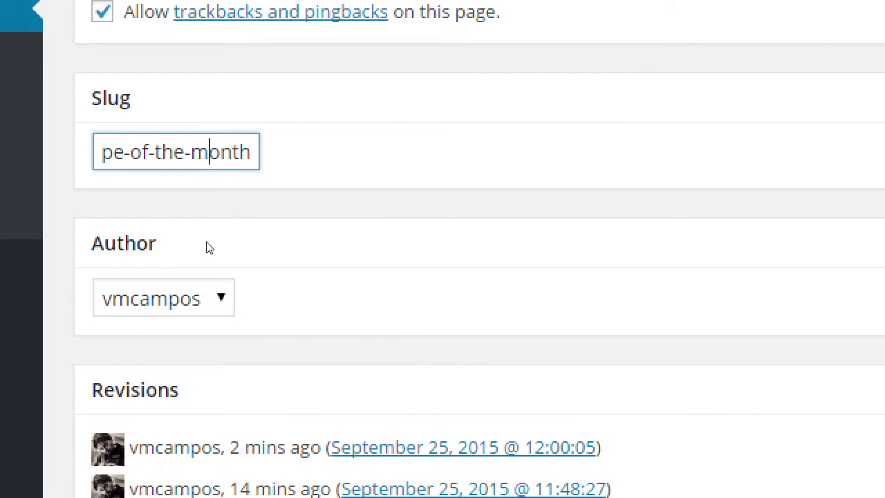
Step: Look over the Author choices, Revisions, Comments, and Likes and Shares sections, and return to the post's title
key(Tab)
key(alt+Down)
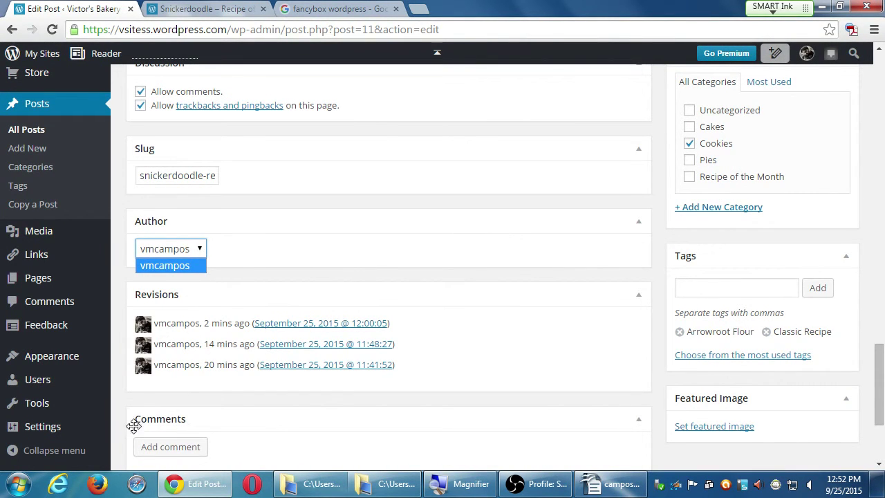
scroll(132, 421, down, 1)
mouse_move(86, 390)
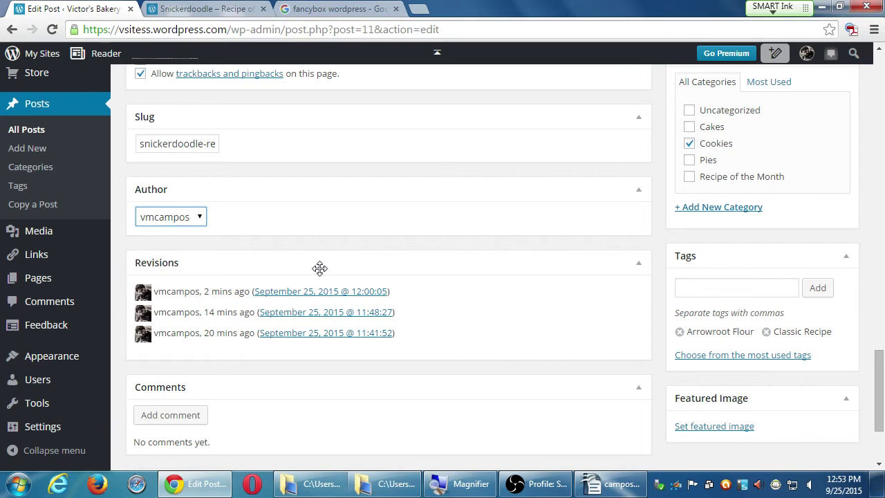
scroll(319, 268, down, 2)
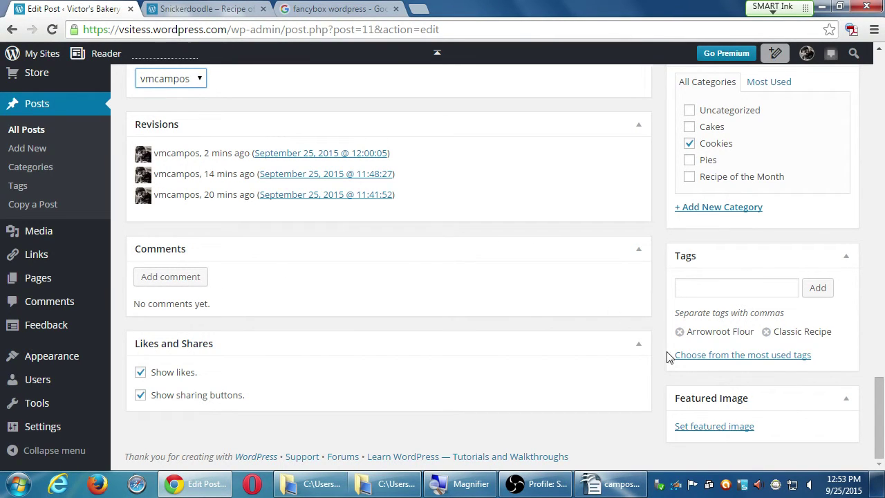
scroll(664, 357, up, 7)
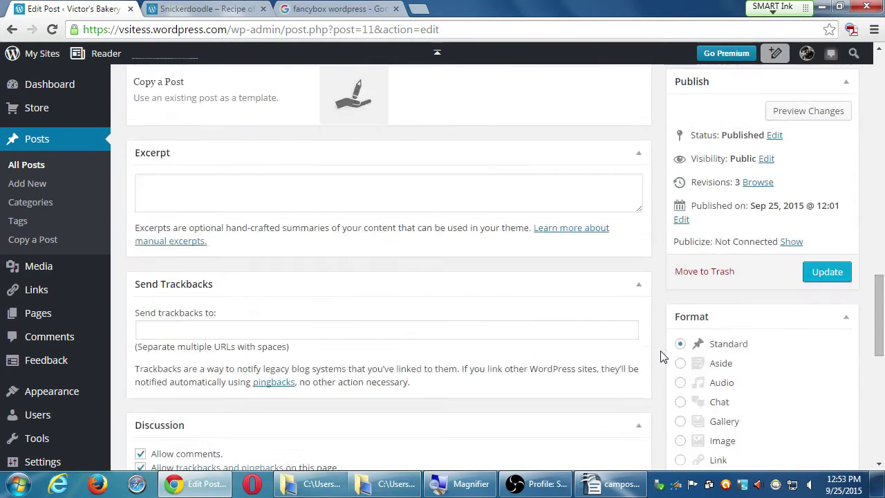
scroll(662, 357, up, 15)
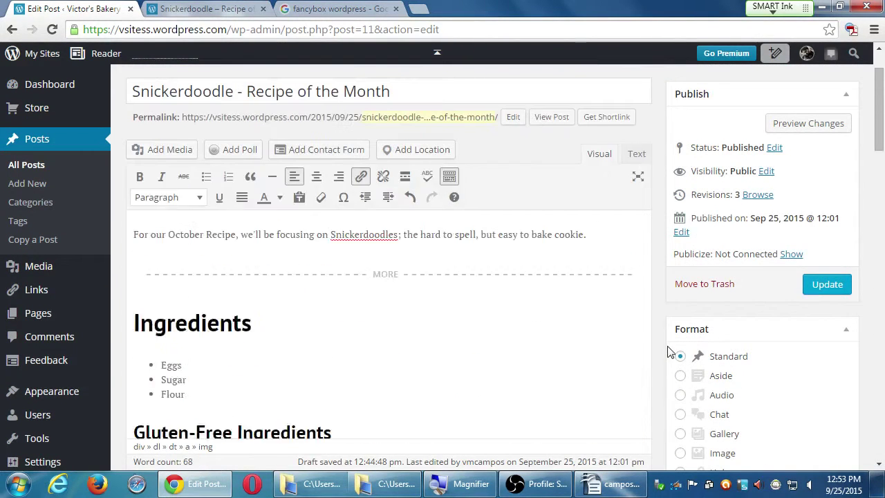
scroll(669, 350, up, 2)
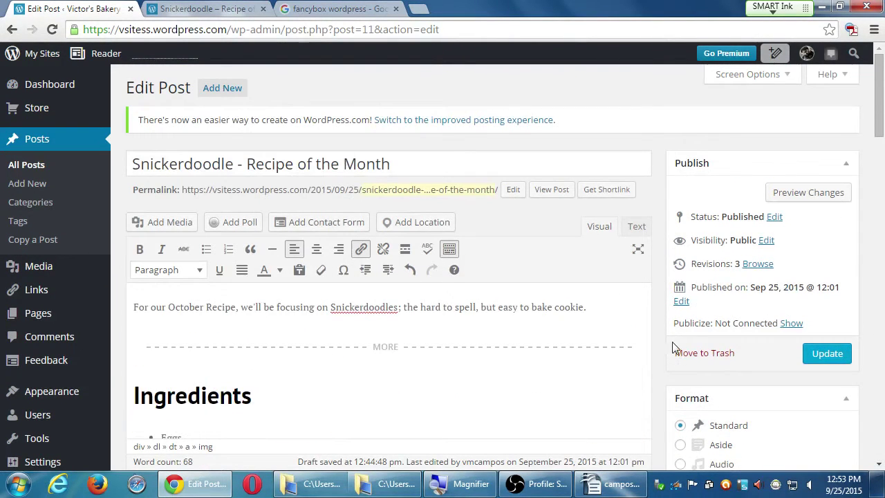
Step: Save the latest changes to the published Snickerdoodle post
click(477, 484)
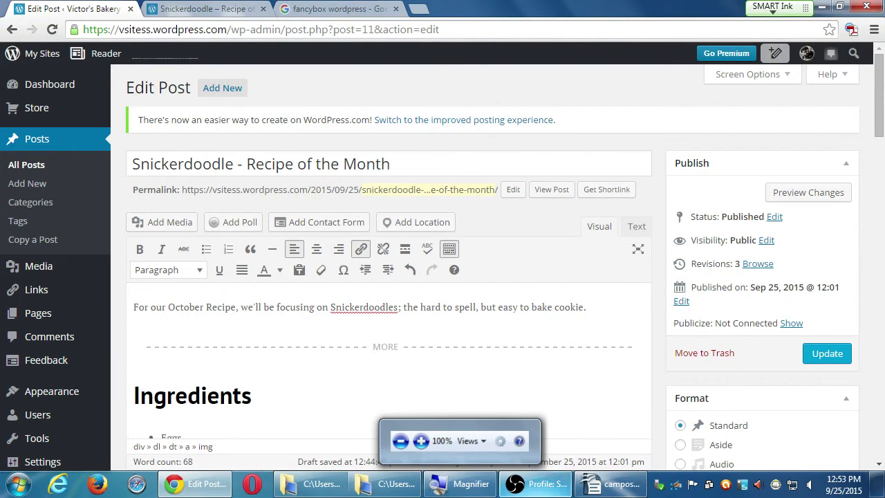
click(524, 436)
click(828, 357)
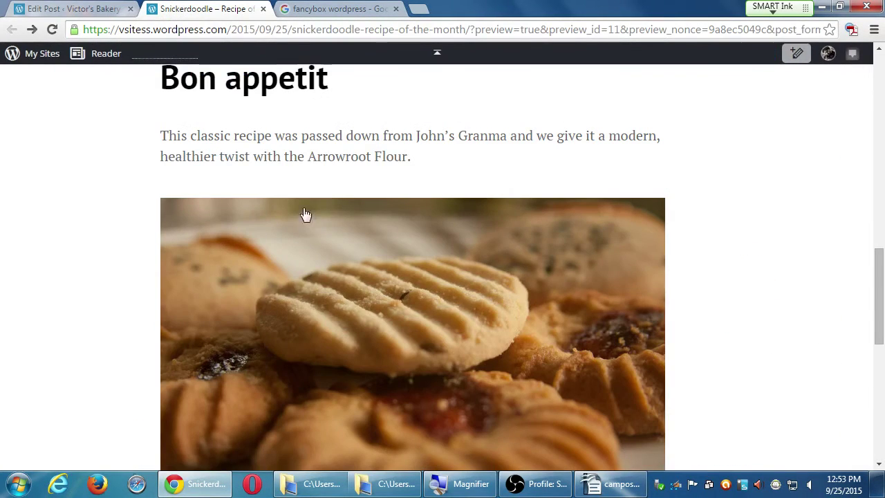
Step: Go from the post preview to the bakery site's home page and check the Snickerdoodle post's intro text and tags
scroll(233, 281, up, 13)
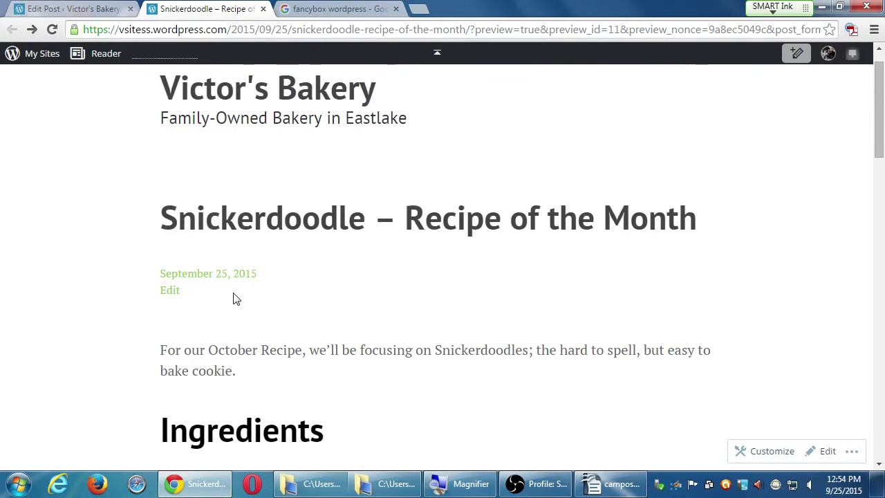
click(227, 131)
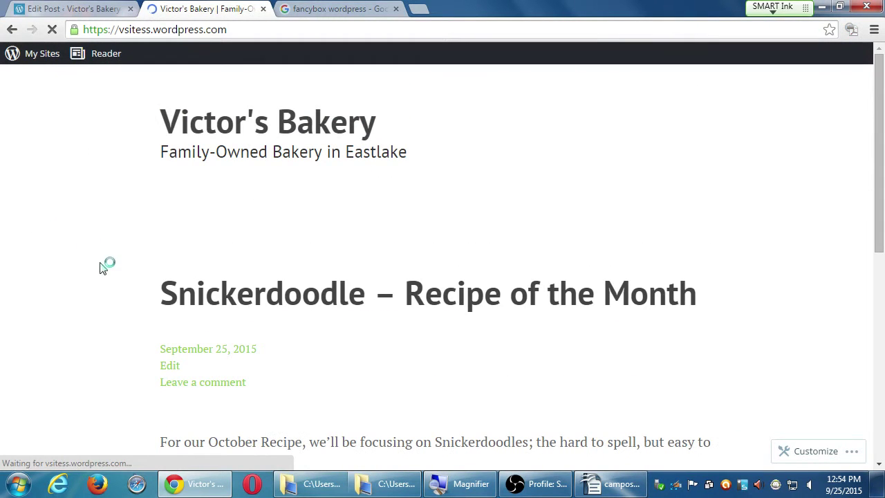
scroll(93, 268, down, 3)
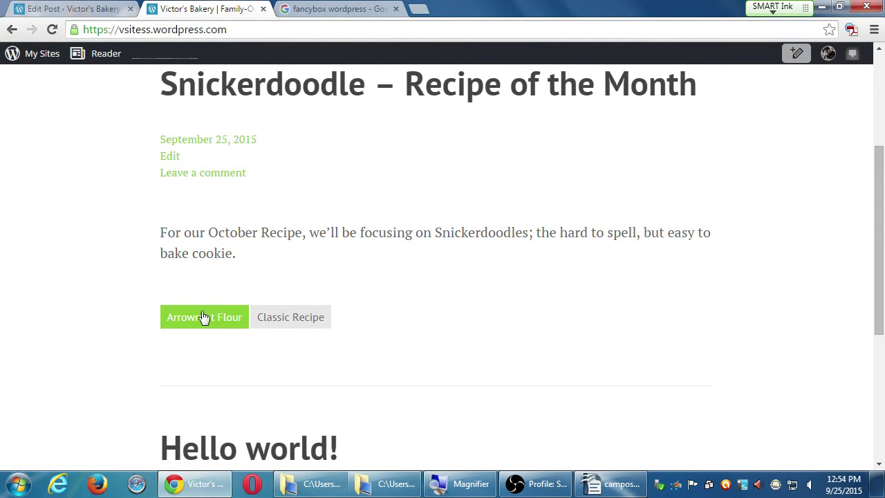
click(305, 317)
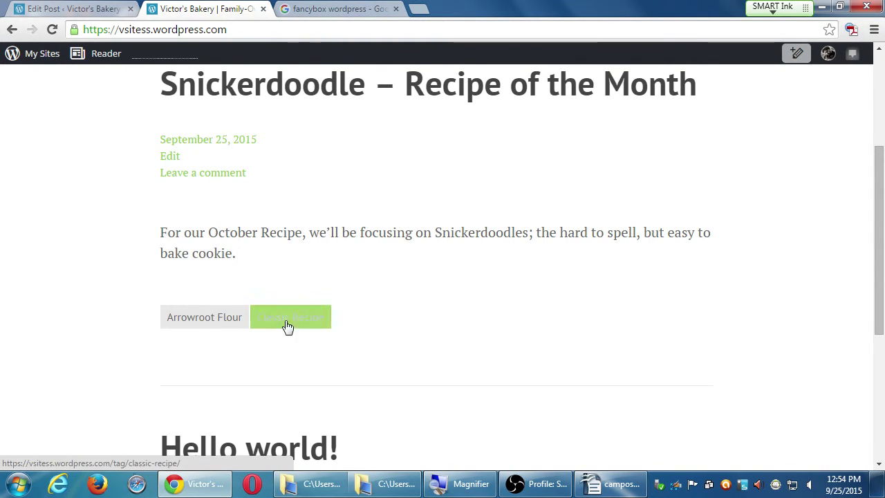
scroll(396, 344, up, 1)
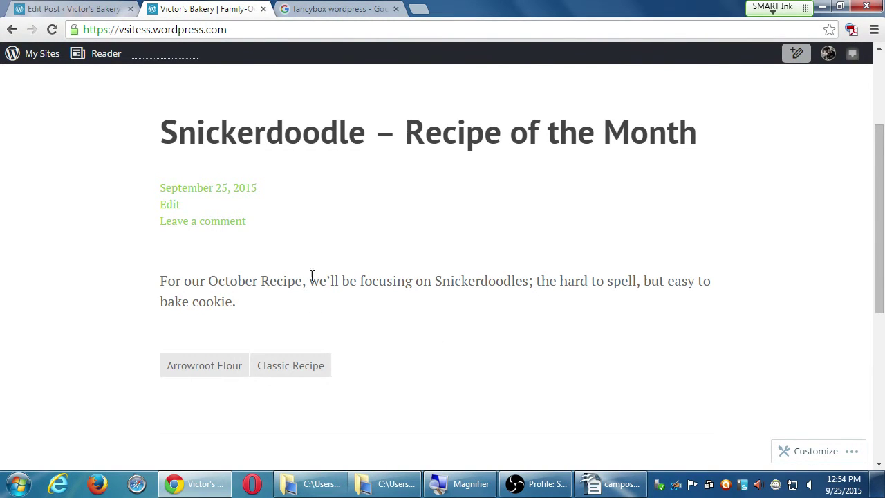
Step: Open the full Snickerdoodle post, review it down to its sharing options, tags and author section, and return to the home page
click(328, 138)
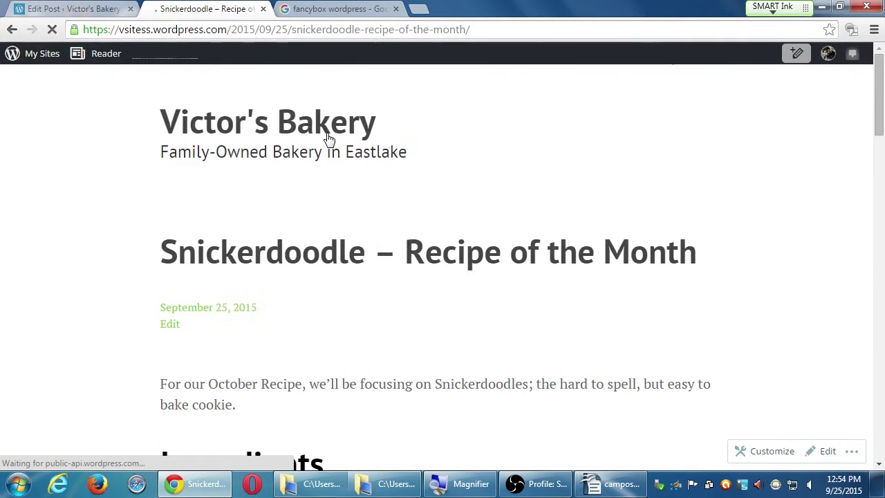
scroll(374, 322, down, 2)
scroll(384, 328, down, 7)
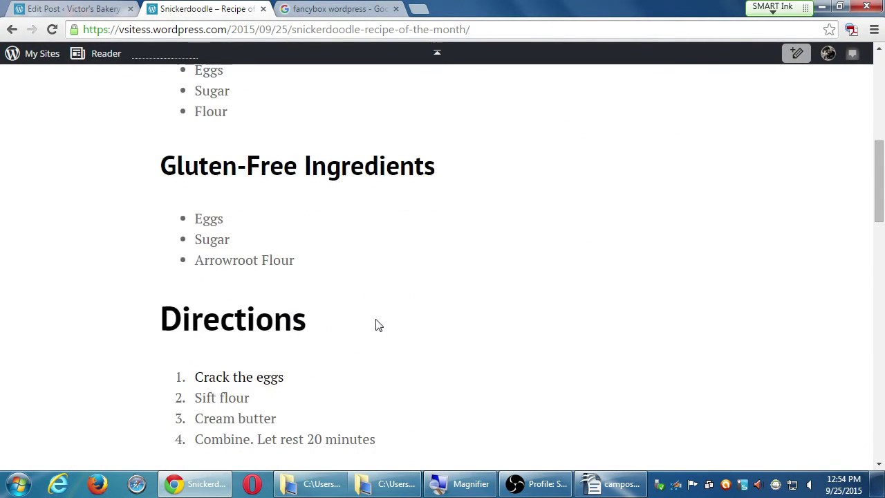
scroll(388, 324, down, 12)
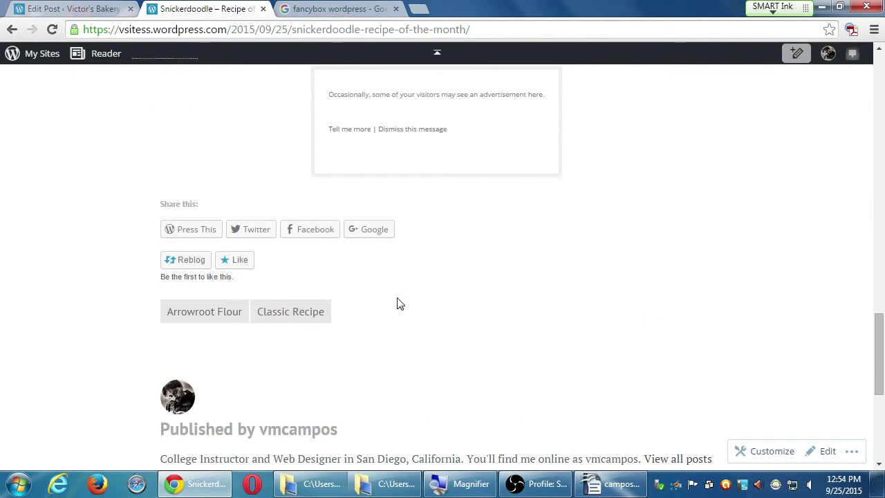
scroll(400, 303, down, 2)
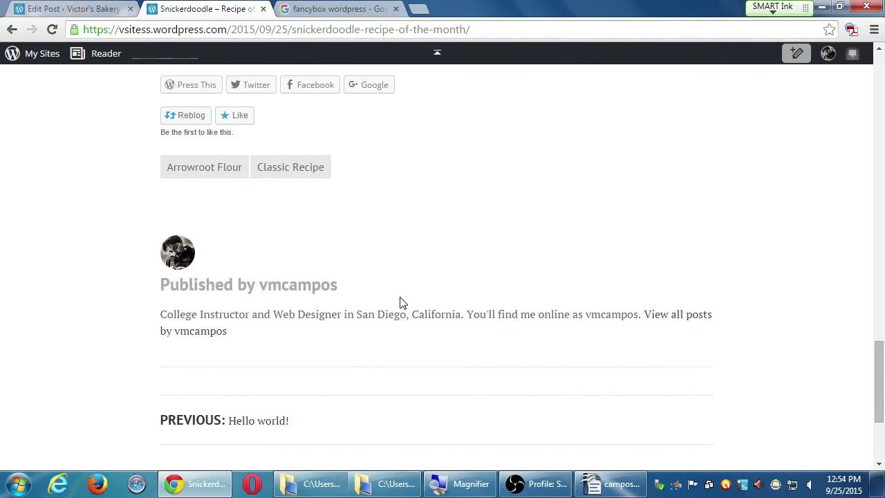
scroll(397, 311, up, 2)
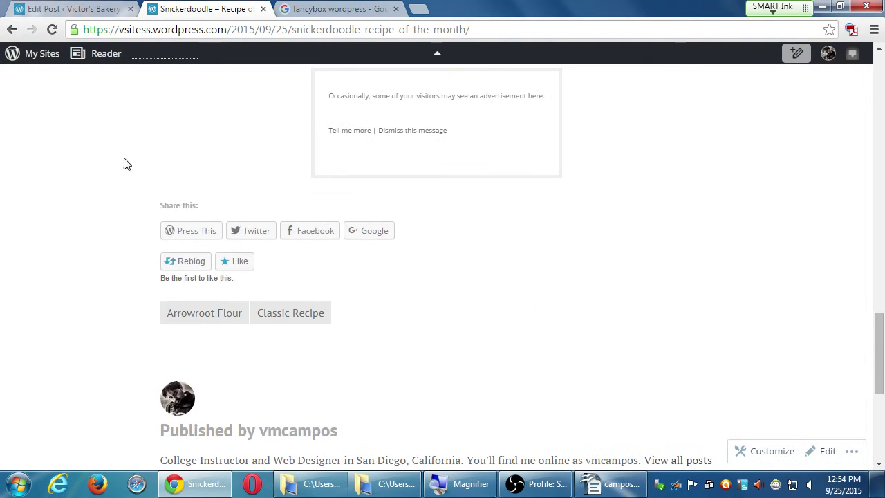
key(alt+Left)
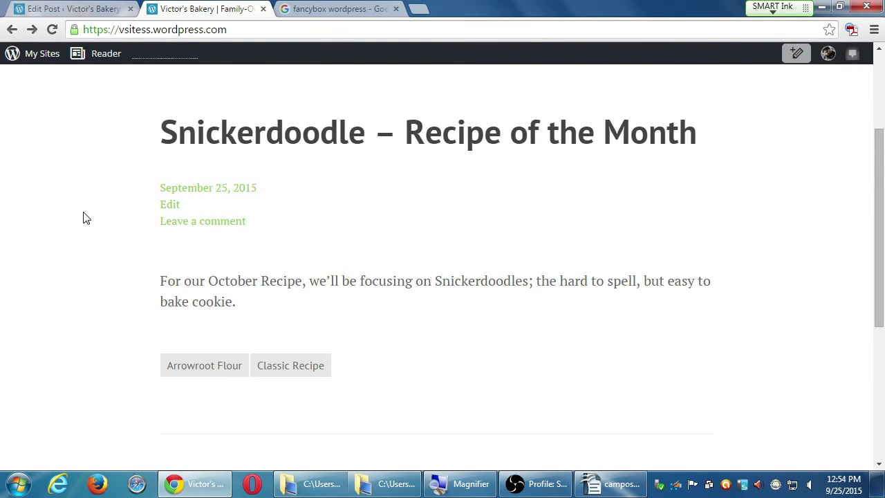
scroll(124, 240, up, 3)
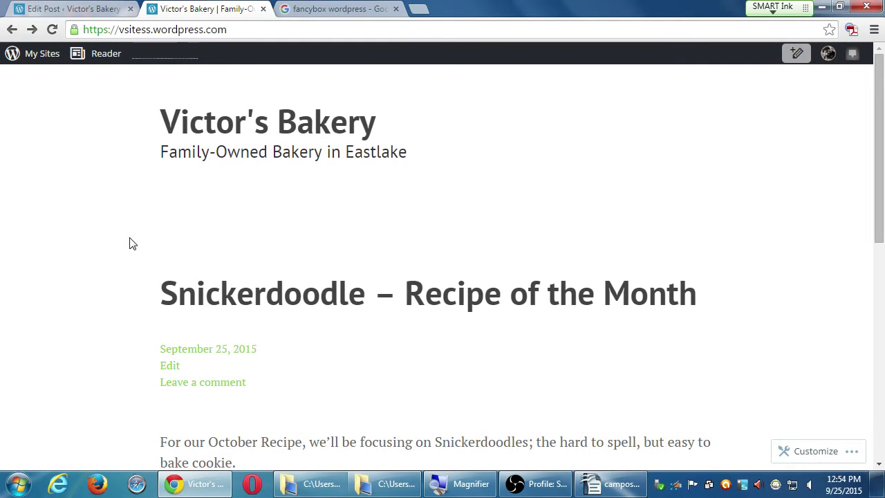
Step: Return to the post editor, examine the cookie image's advanced options in its details, and close them without changes
click(116, 14)
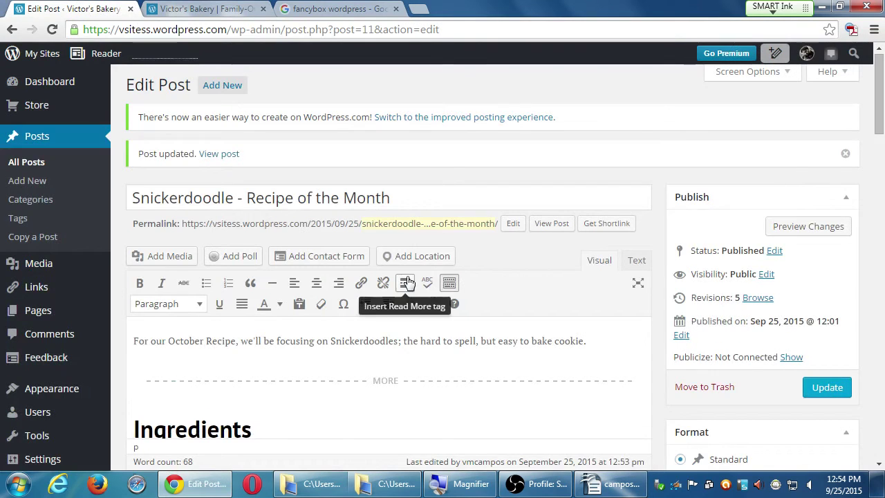
scroll(707, 320, down, 10)
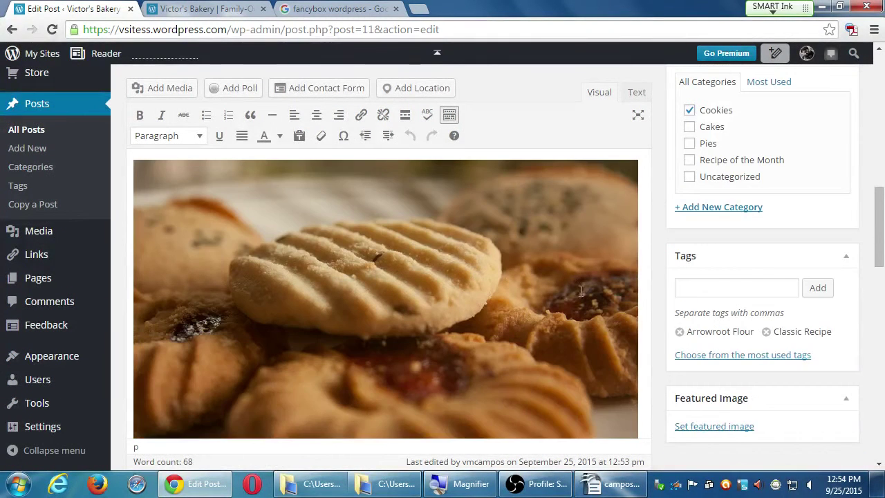
click(581, 291)
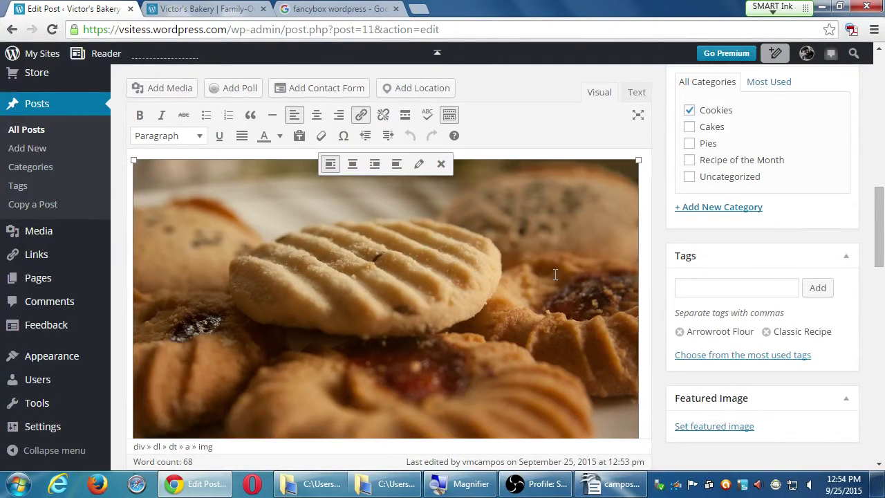
click(420, 166)
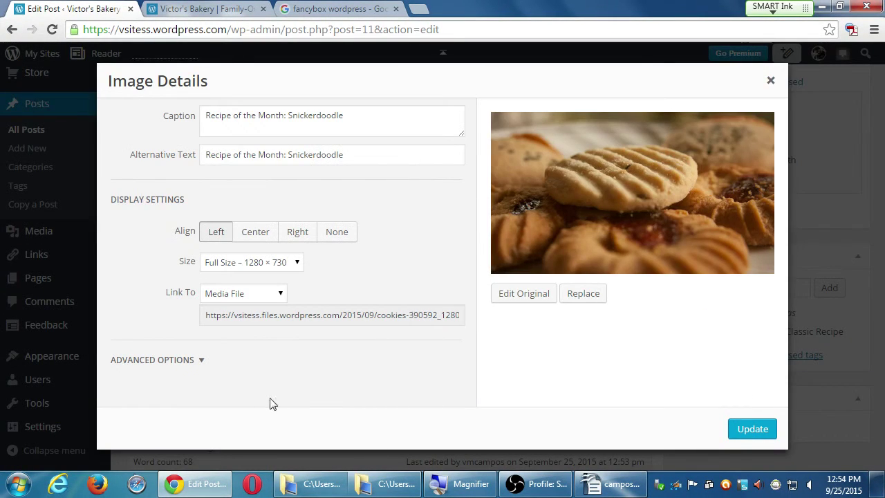
click(188, 362)
scroll(303, 388, down, 3)
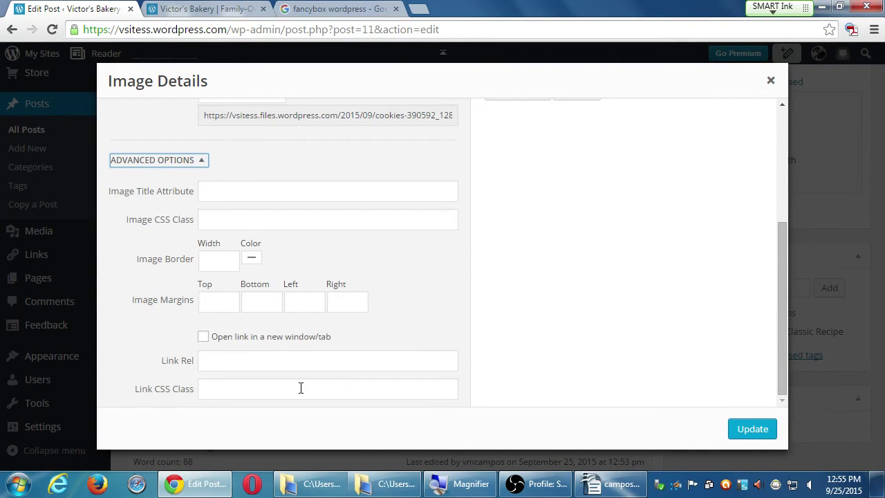
scroll(304, 389, up, 5)
click(769, 81)
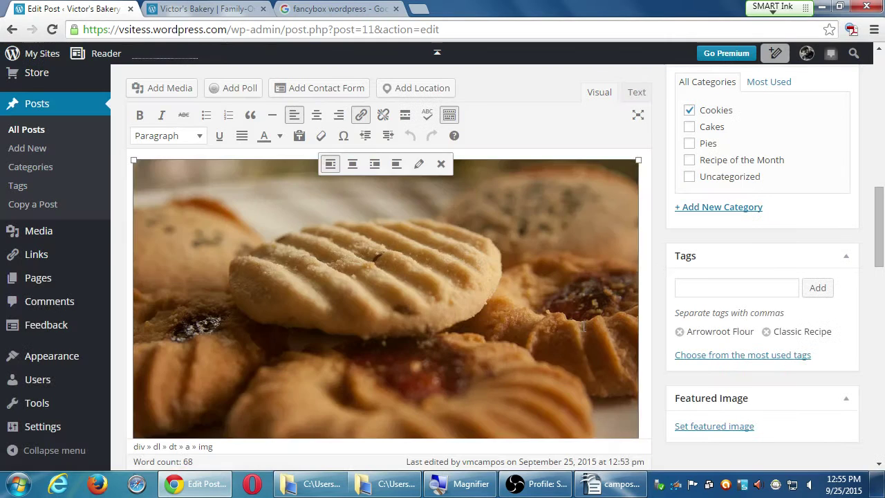
Step: Reopen the cookie image's advanced options and set its link to open in a new window/tab
scroll(658, 265, up, 2)
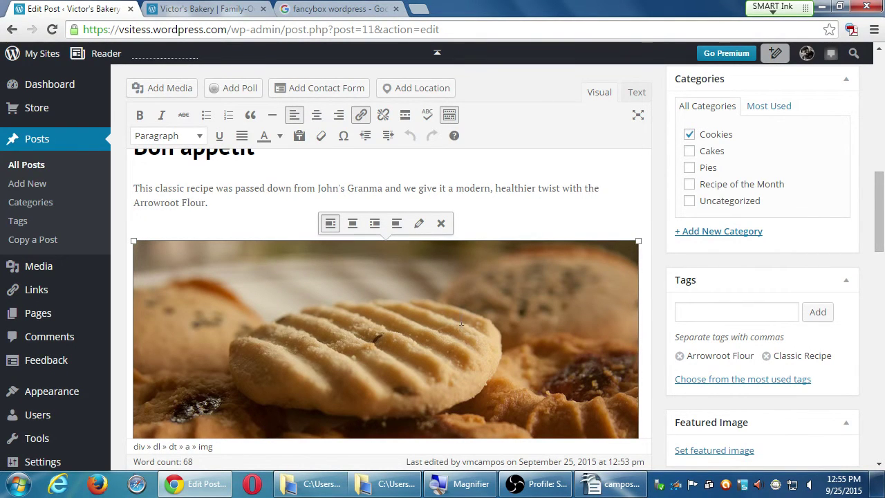
click(421, 225)
click(202, 361)
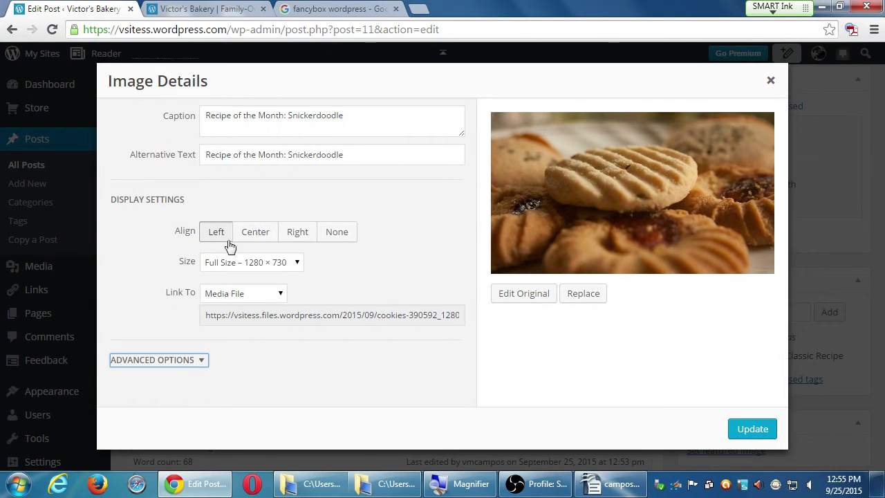
click(168, 366)
scroll(168, 365, down, 3)
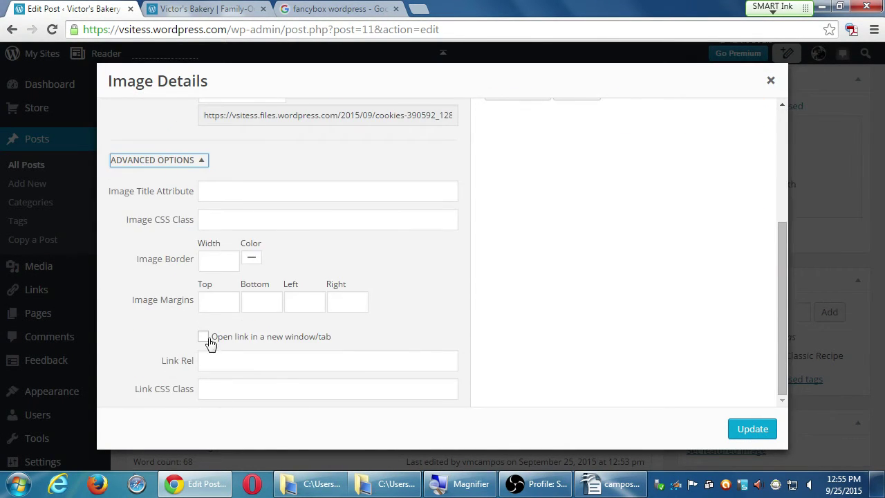
click(202, 339)
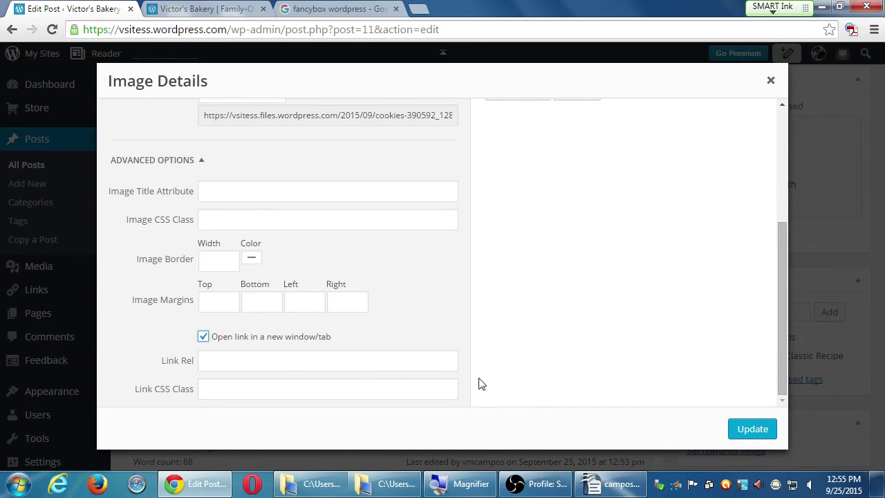
key(super+plus)
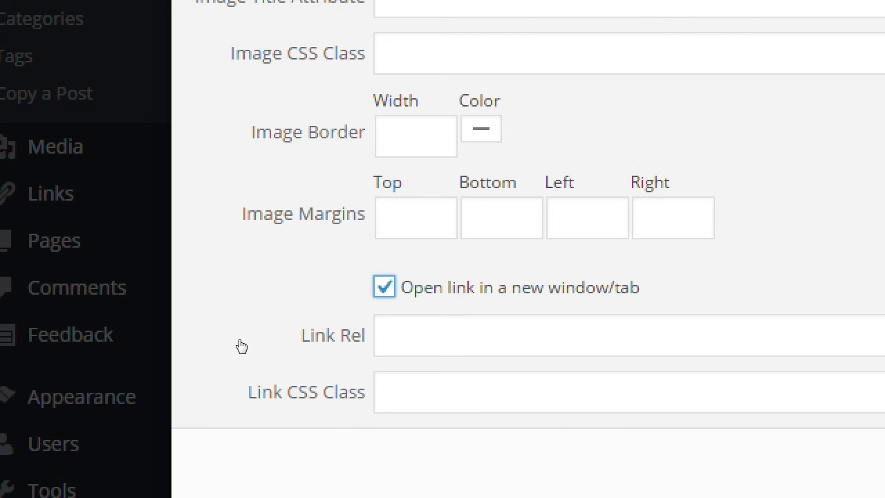